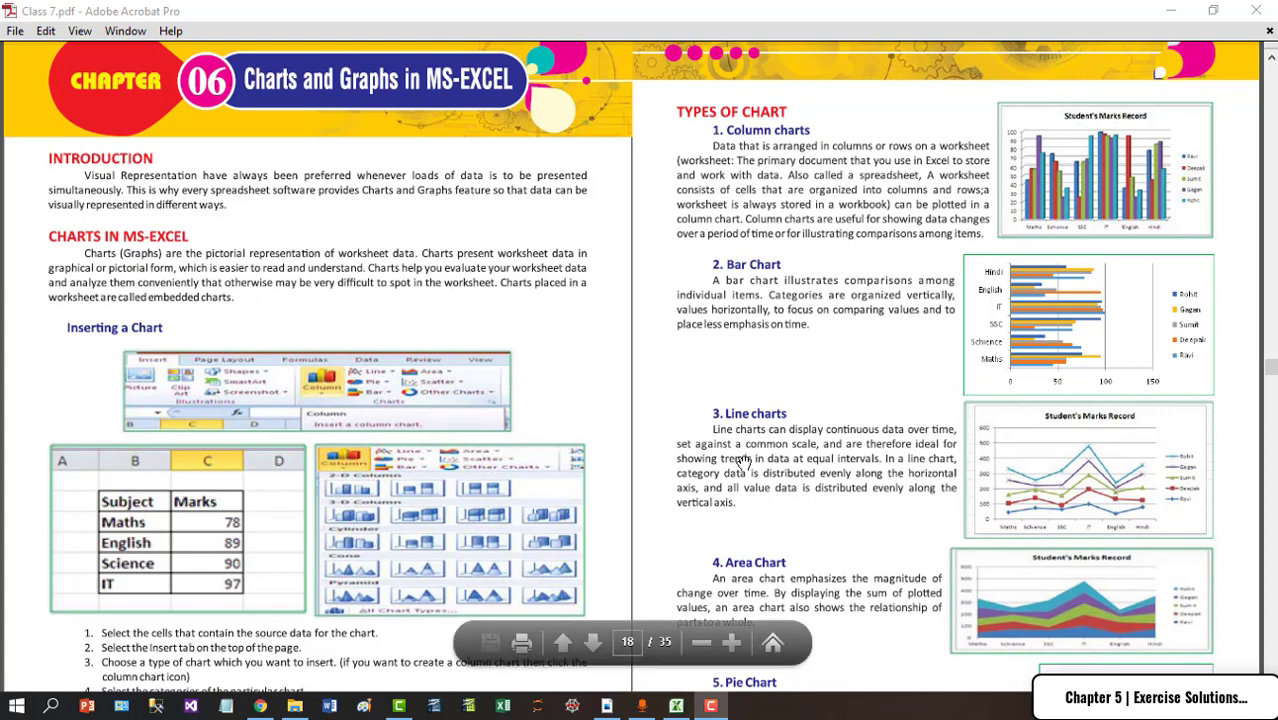
Scroll through pages 34–35 and enlarge the view of the chart chapter by one zoom step.
scroll(690, 467, "down", 3)
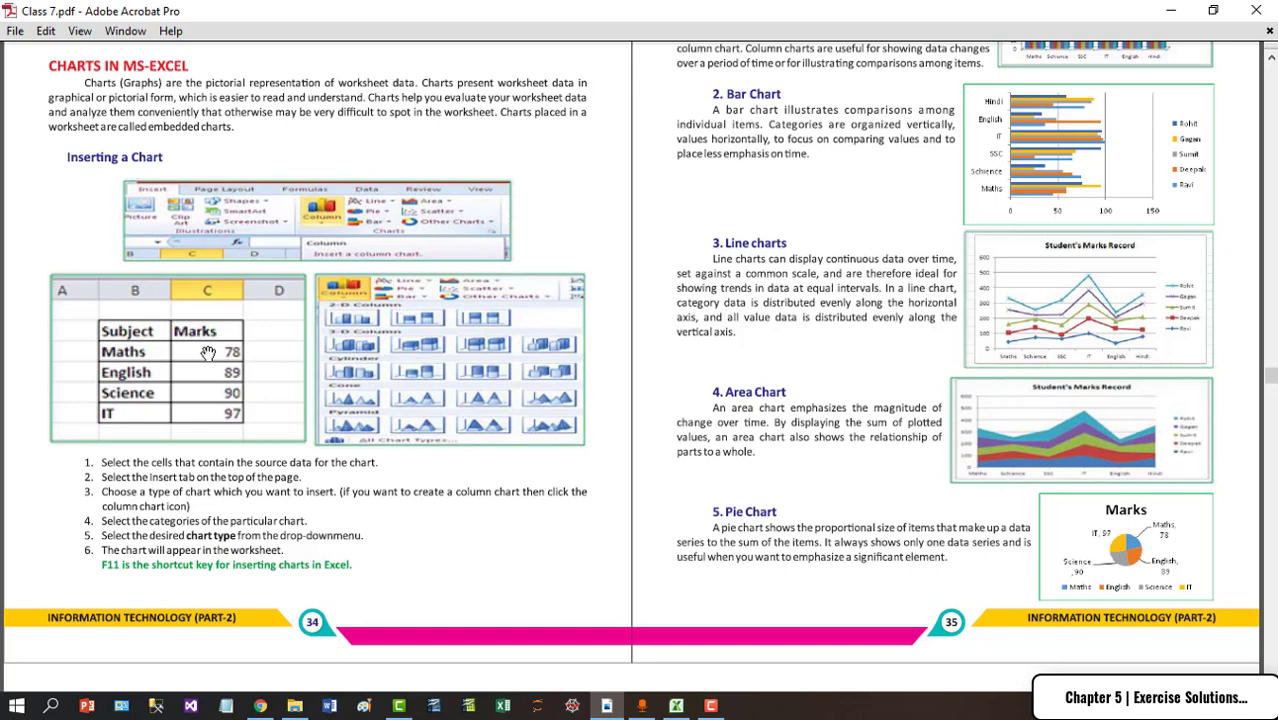
scroll(744, 176, "up", 3)
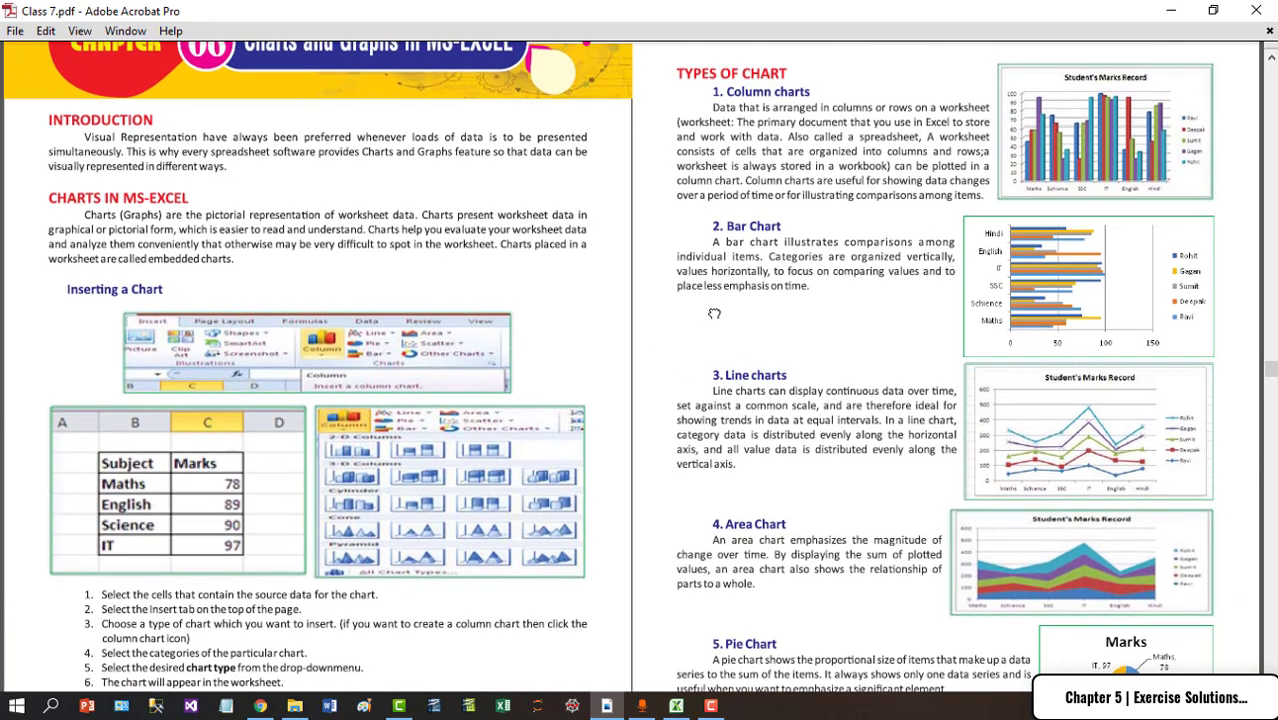
scroll(1213, 617, "down", 1)
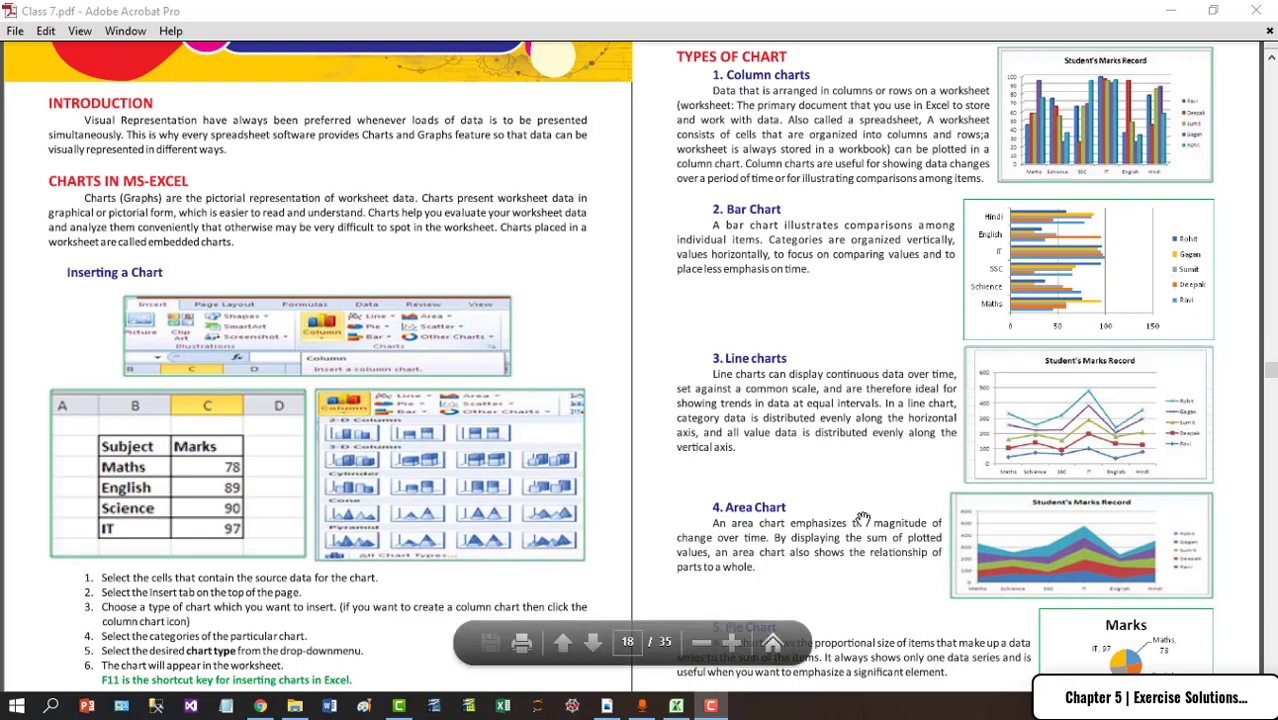
left_click(732, 642)
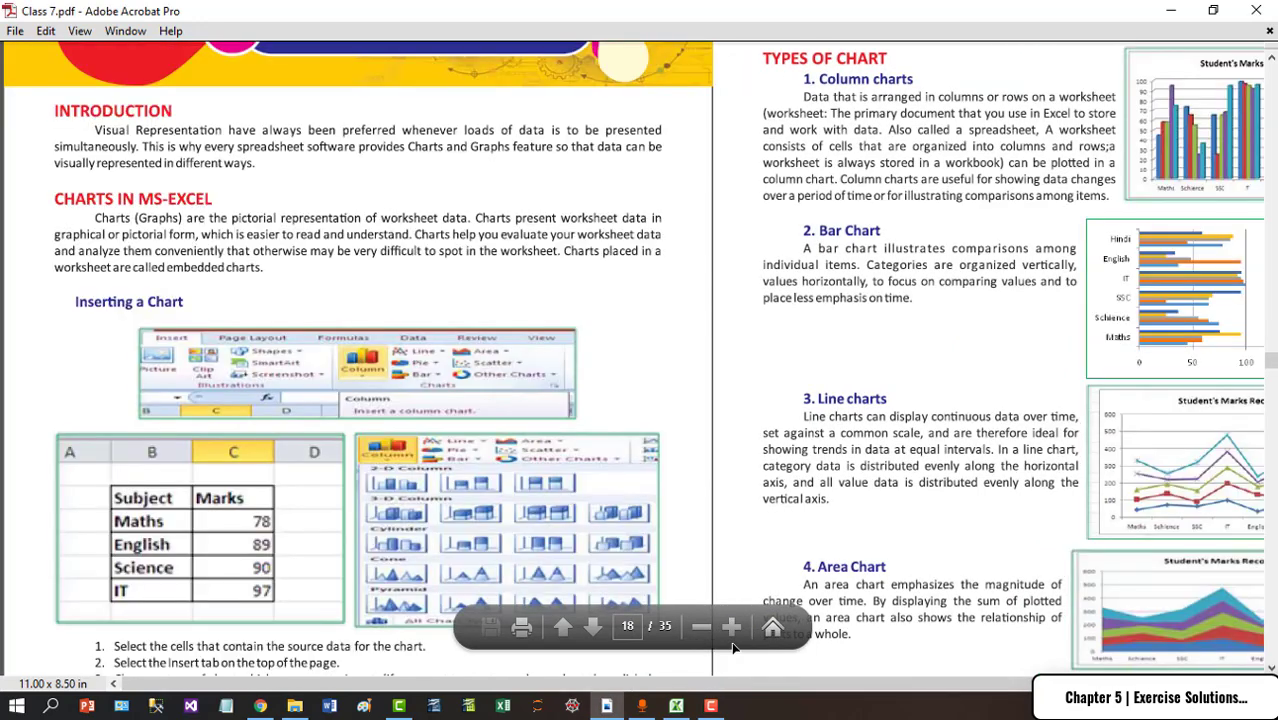
Zoom in further and pan through the Column, Bar, Line, Area and Pie chart sections.
left_click(732, 636)
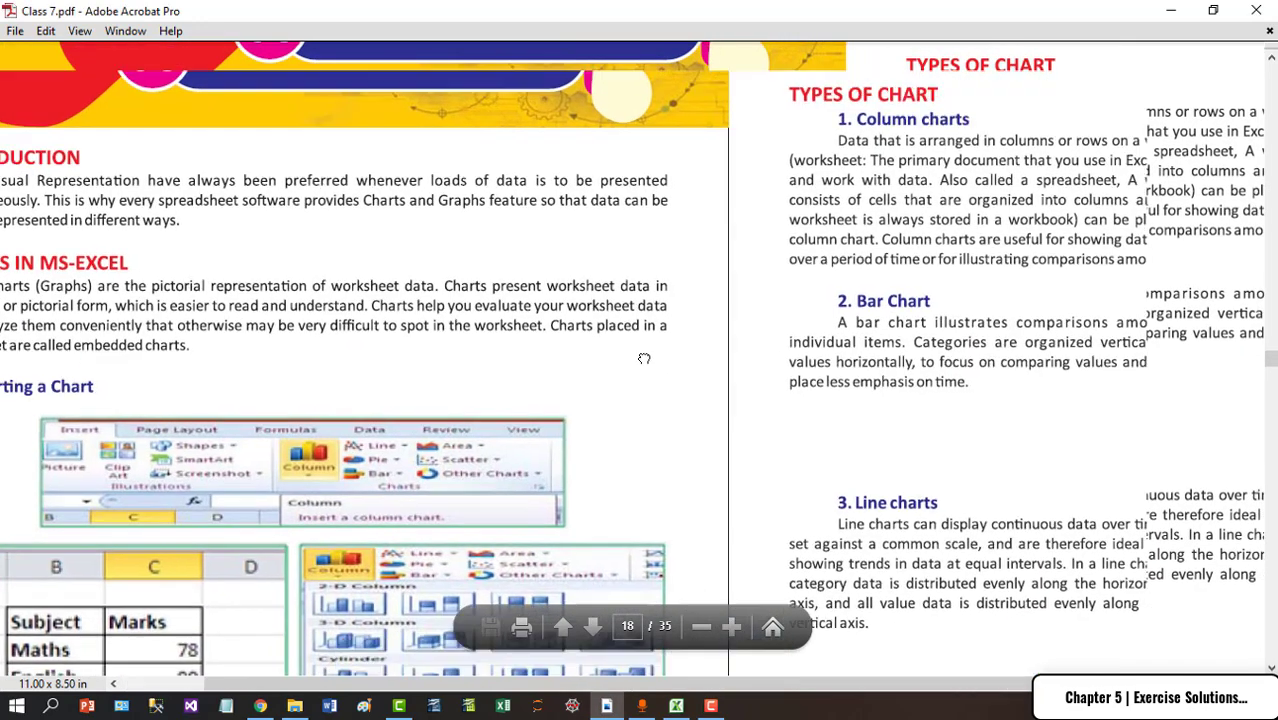
scroll(612, 318, "up", 1)
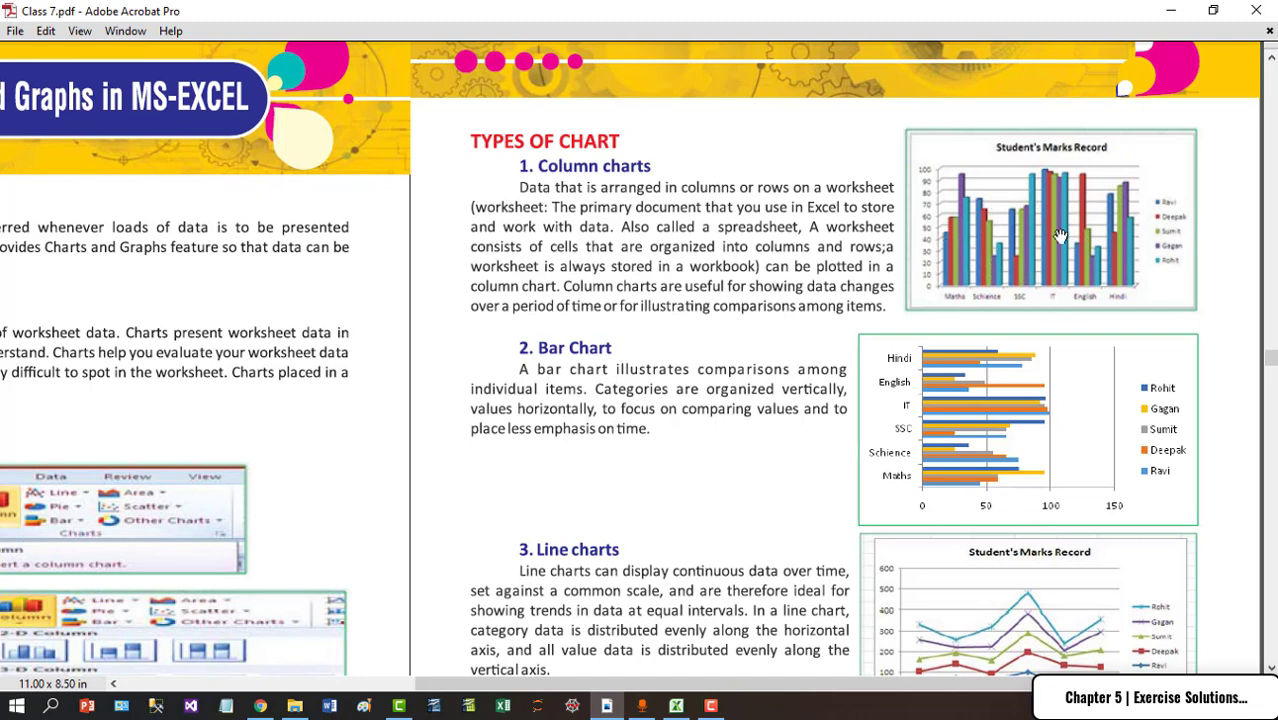
left_click_drag(942, 258, 937, 185)
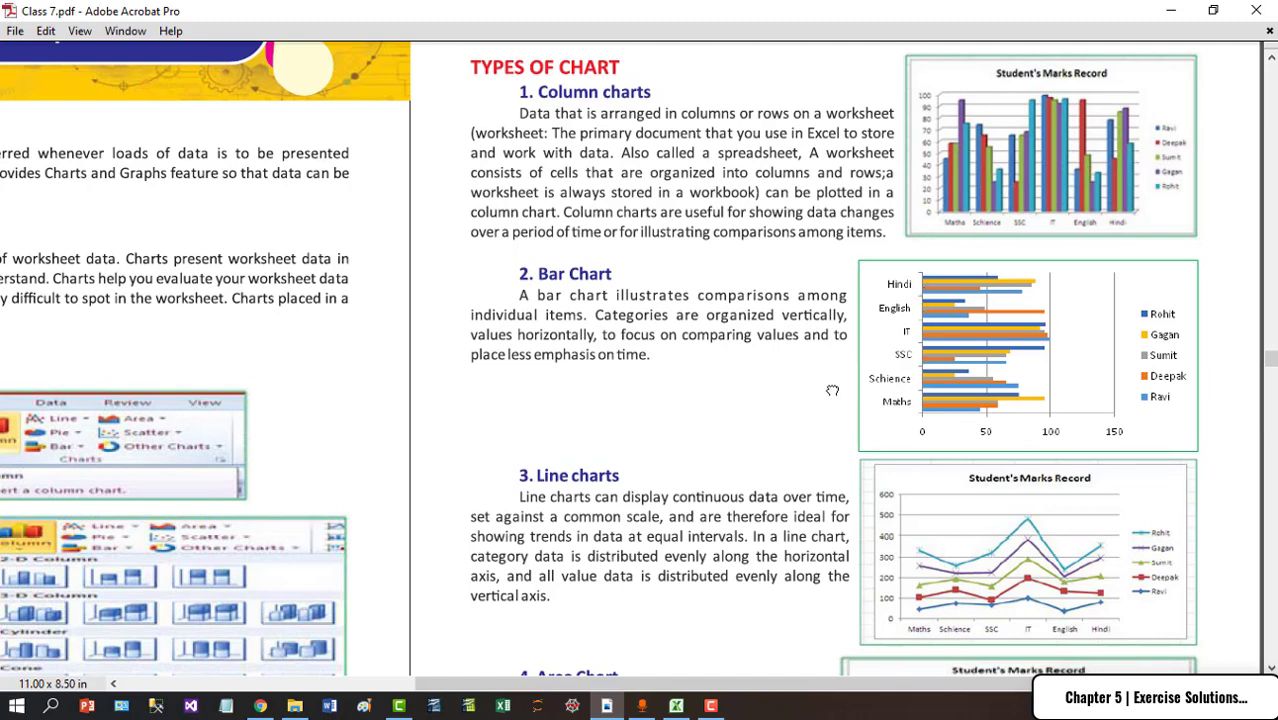
scroll(827, 388, "down", 3)
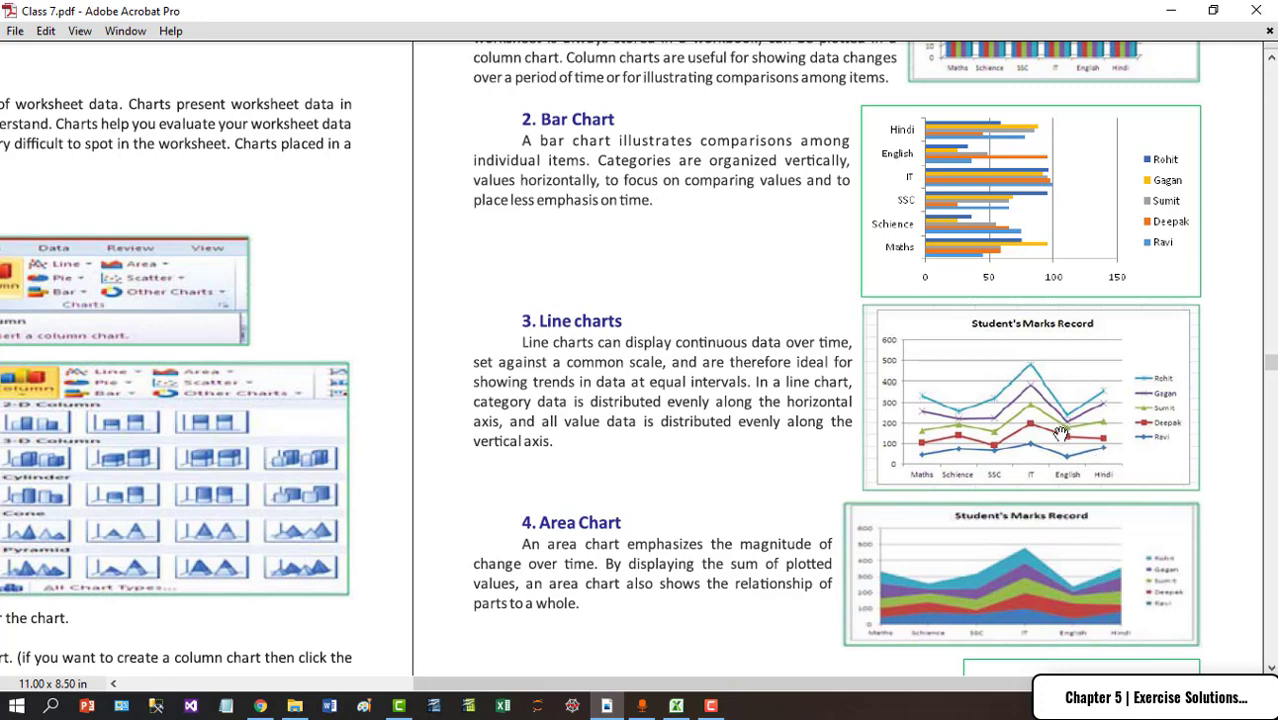
left_click_drag(795, 427, 790, 238)
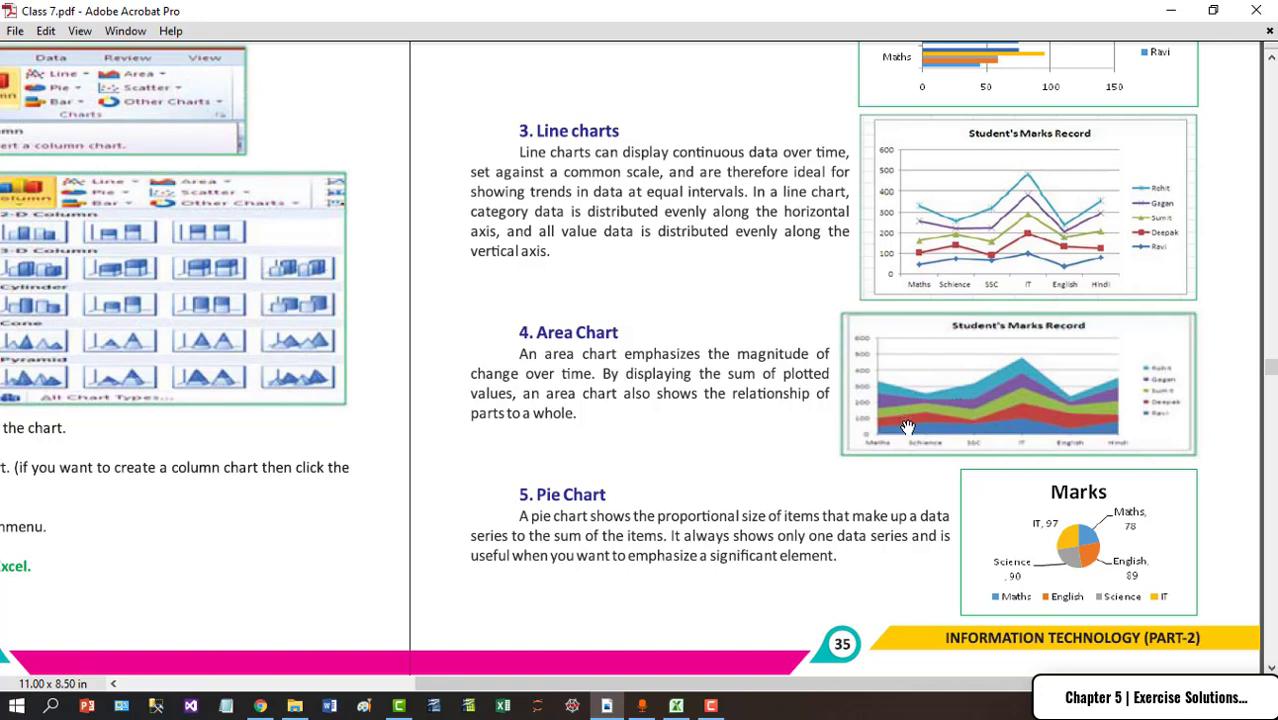
scroll(738, 446, "down", 3)
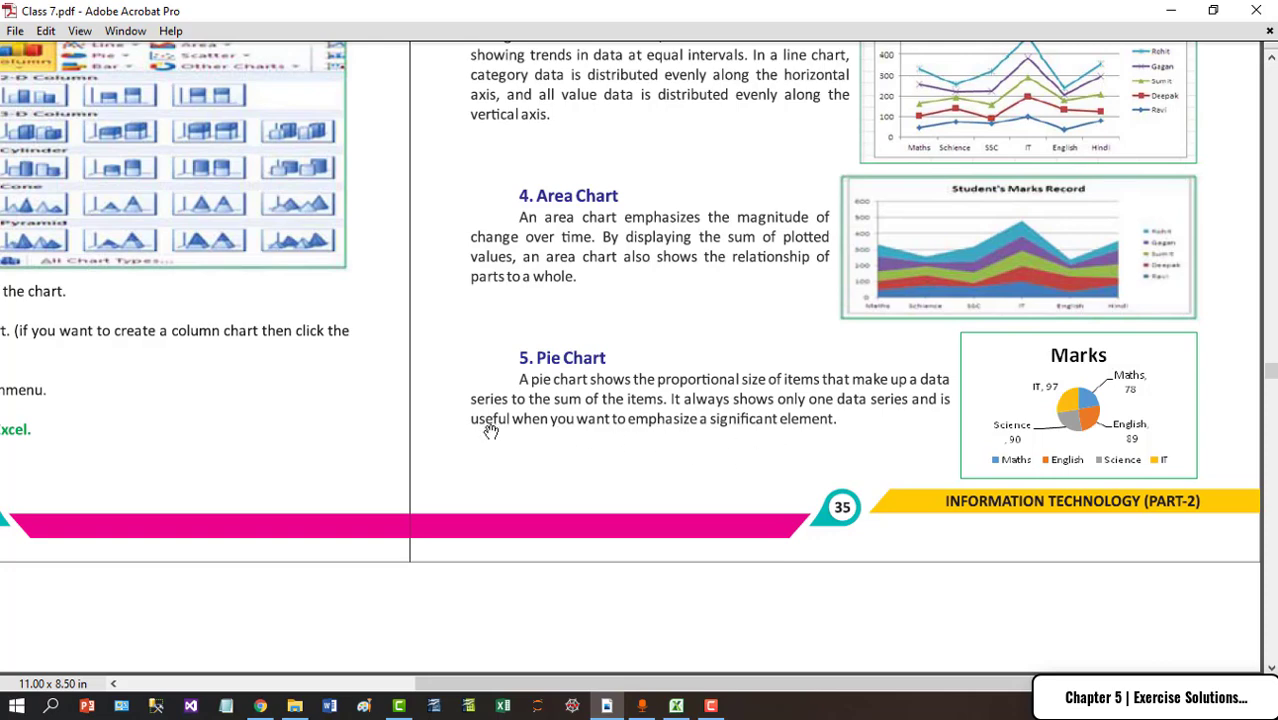
Shift the view left and scroll to the Bubble, XY (Scatter) and Surface chart sections.
left_click_drag(491, 426, 547, 420)
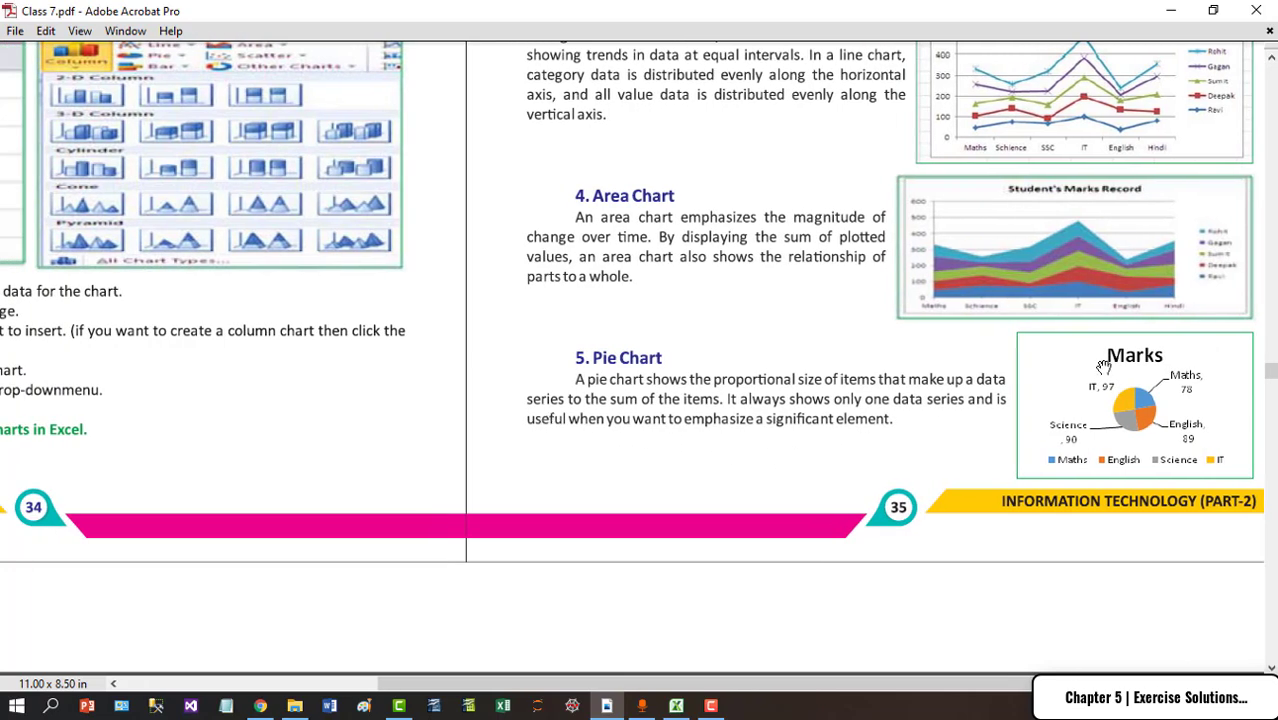
scroll(517, 420, "left", 5)
scroll(490, 405, "down", 5)
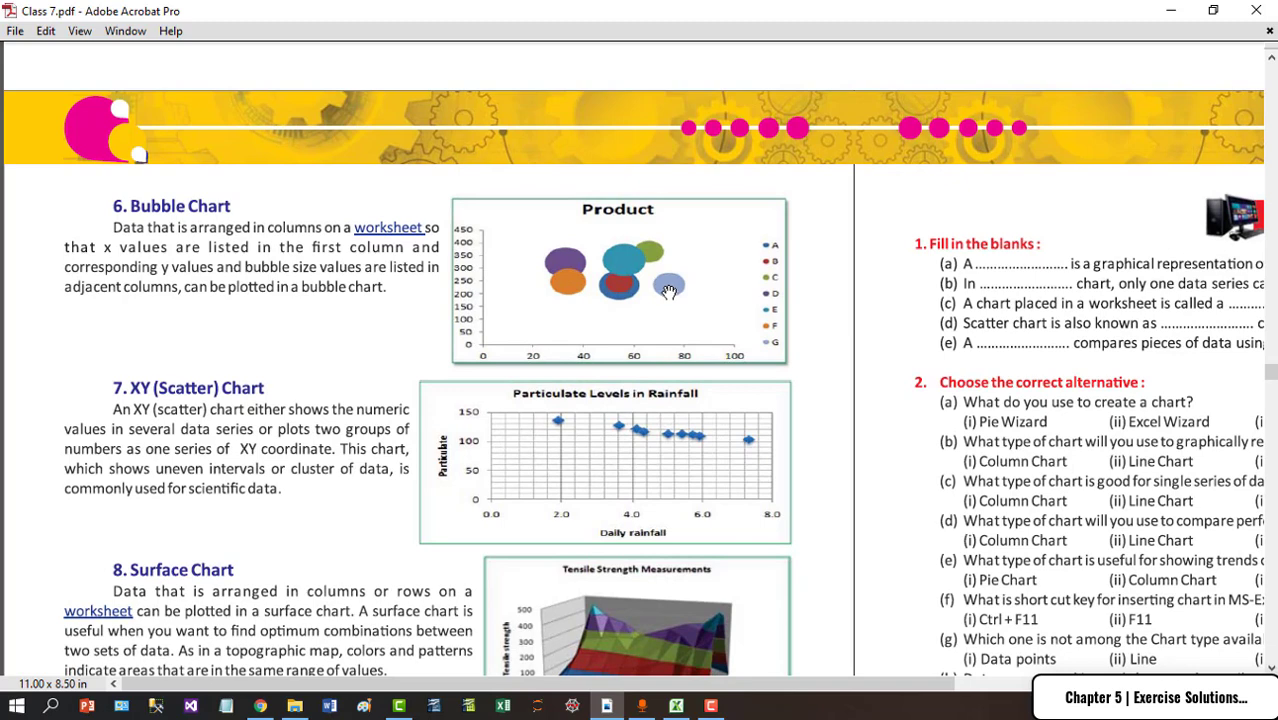
Pan down to the Key Points box, then return to page 34's Inserting a Chart steps.
scroll(400, 388, "down", 3)
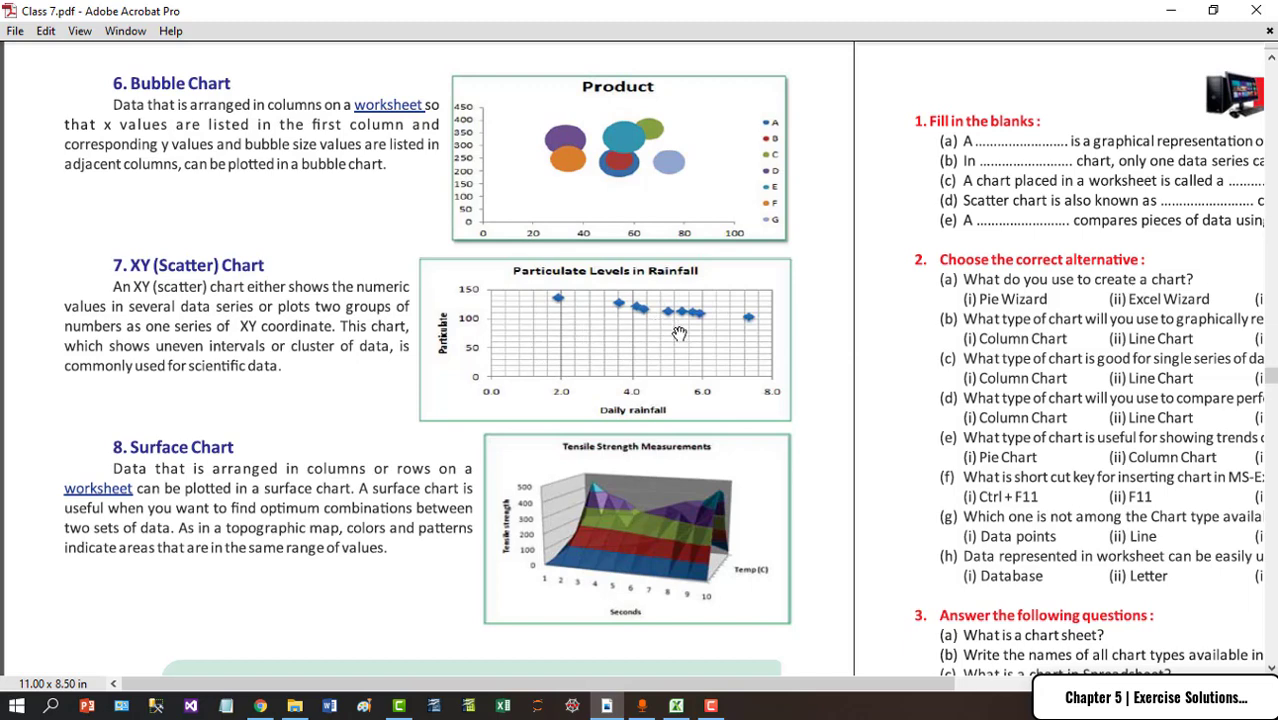
left_click_drag(408, 449, 400, 358)
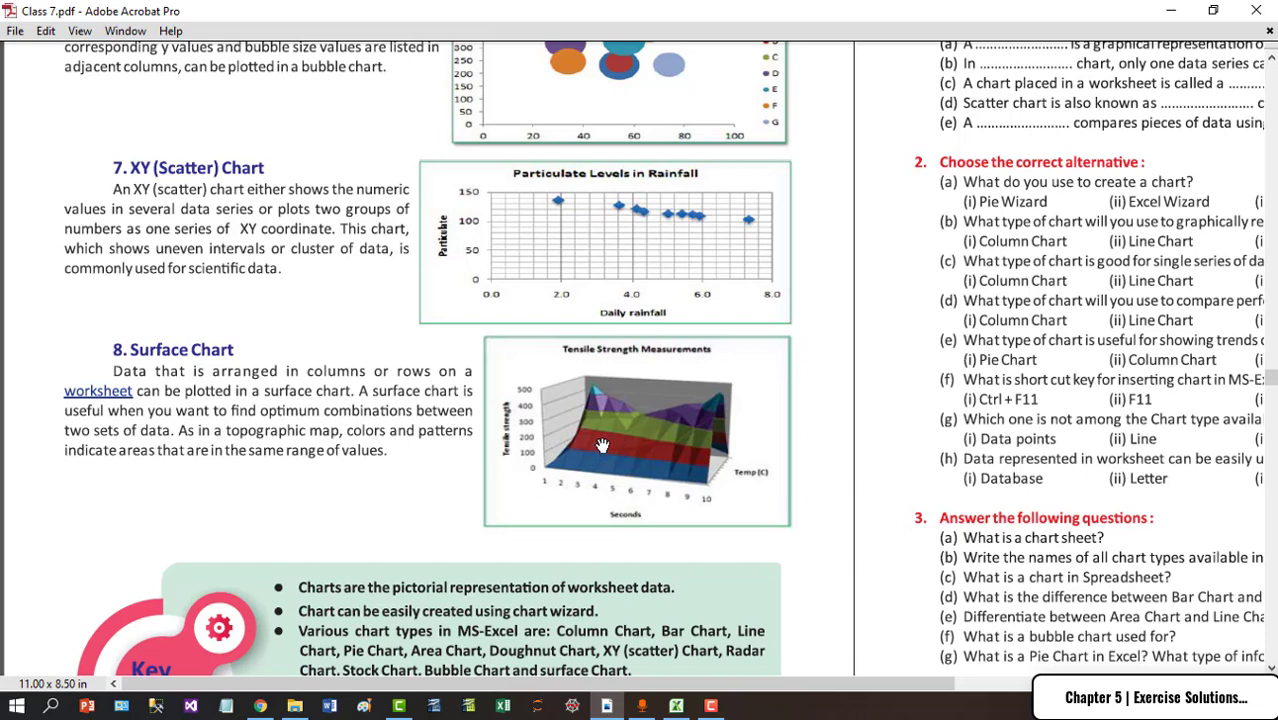
scroll(350, 310, "down", 2)
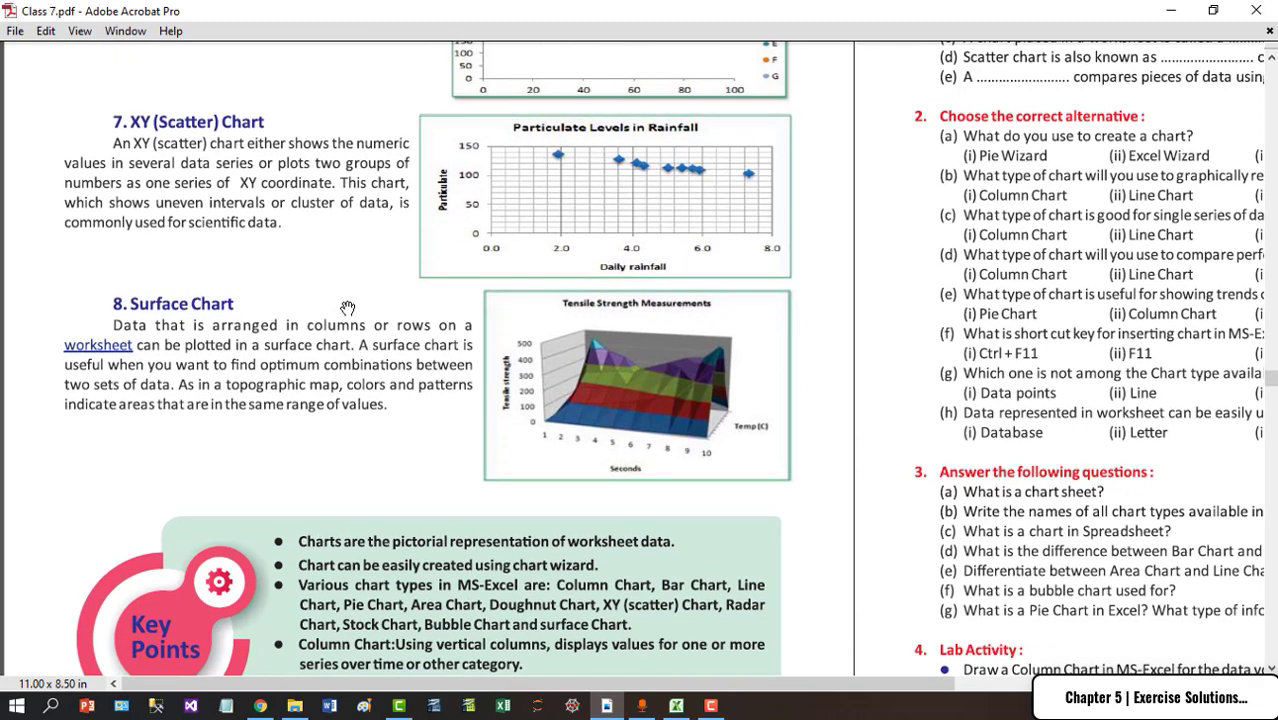
scroll(350, 230, "down", 5)
scroll(433, 404, "up", 5)
scroll(433, 404, "up", 3)
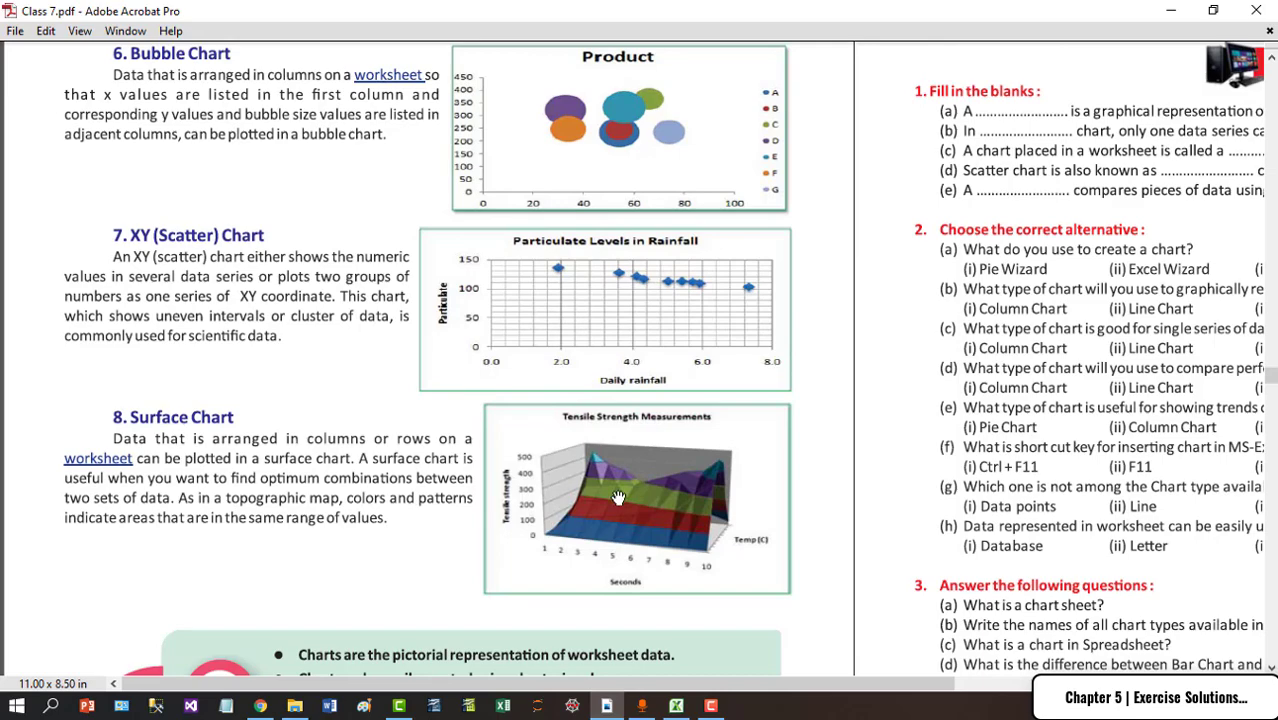
scroll(540, 430, "up", 1)
scroll(525, 380, "up", 2)
scroll(476, 380, "up", 10)
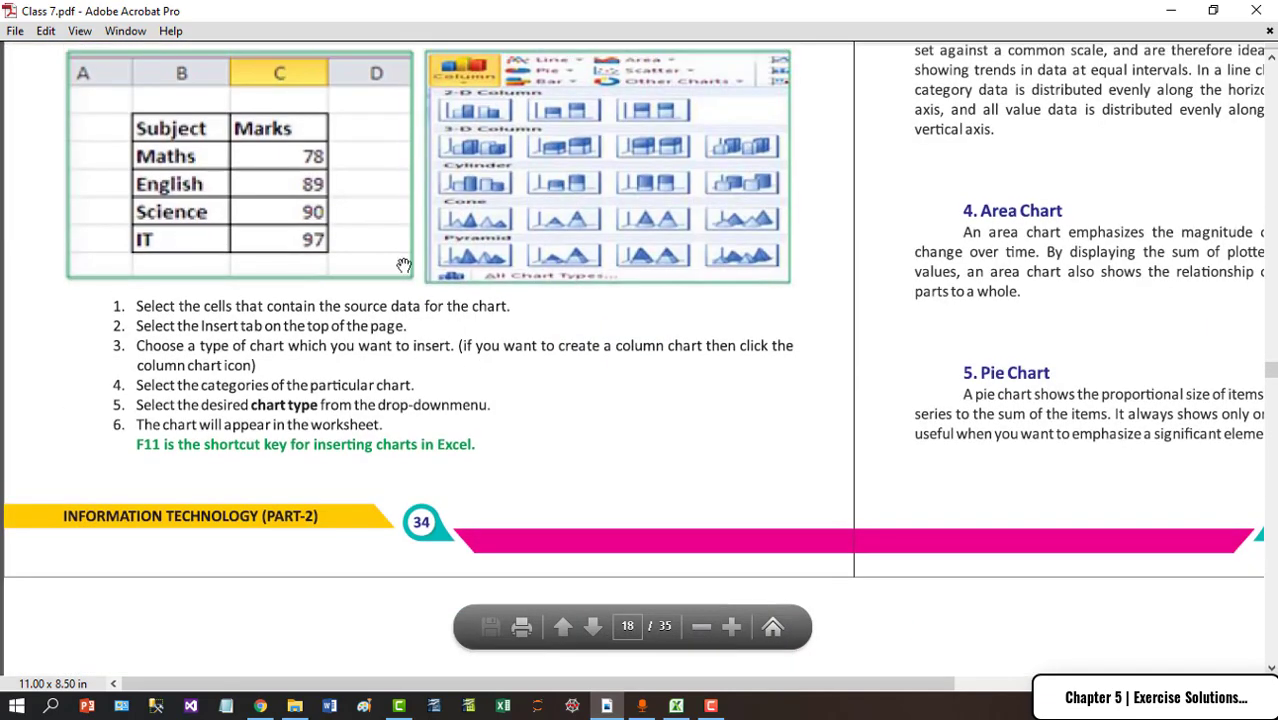
scroll(313, 289, "up", 3)
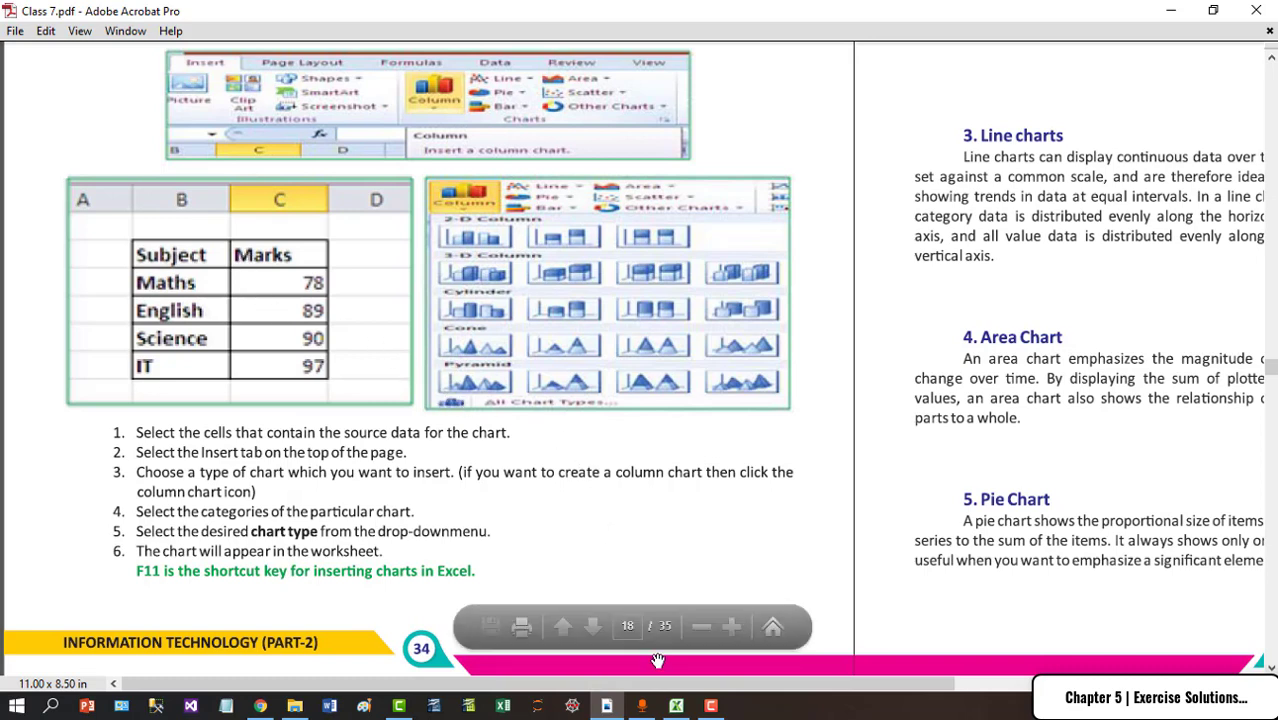
Enter headings Subject and Marks in D3:E3, then Hindi, Eng., Math., Science., SST in D4:D8.
type("Subject")
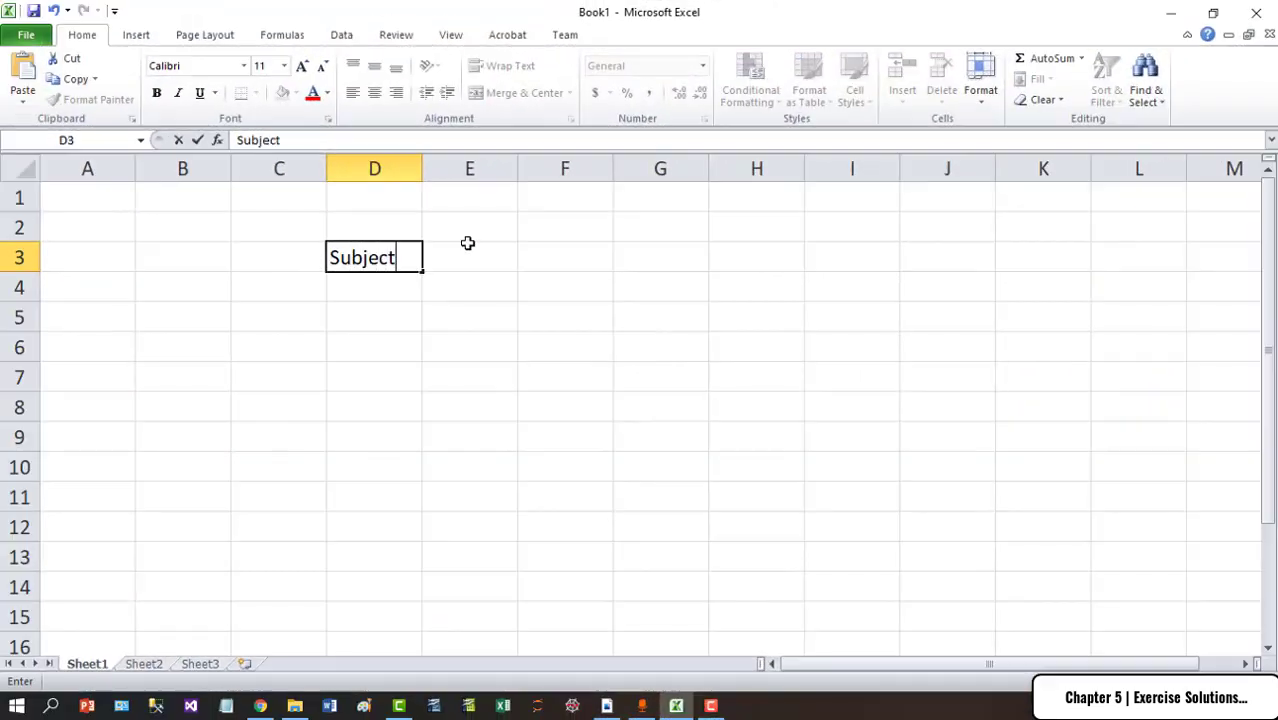
left_click(467, 243)
type("Marks")
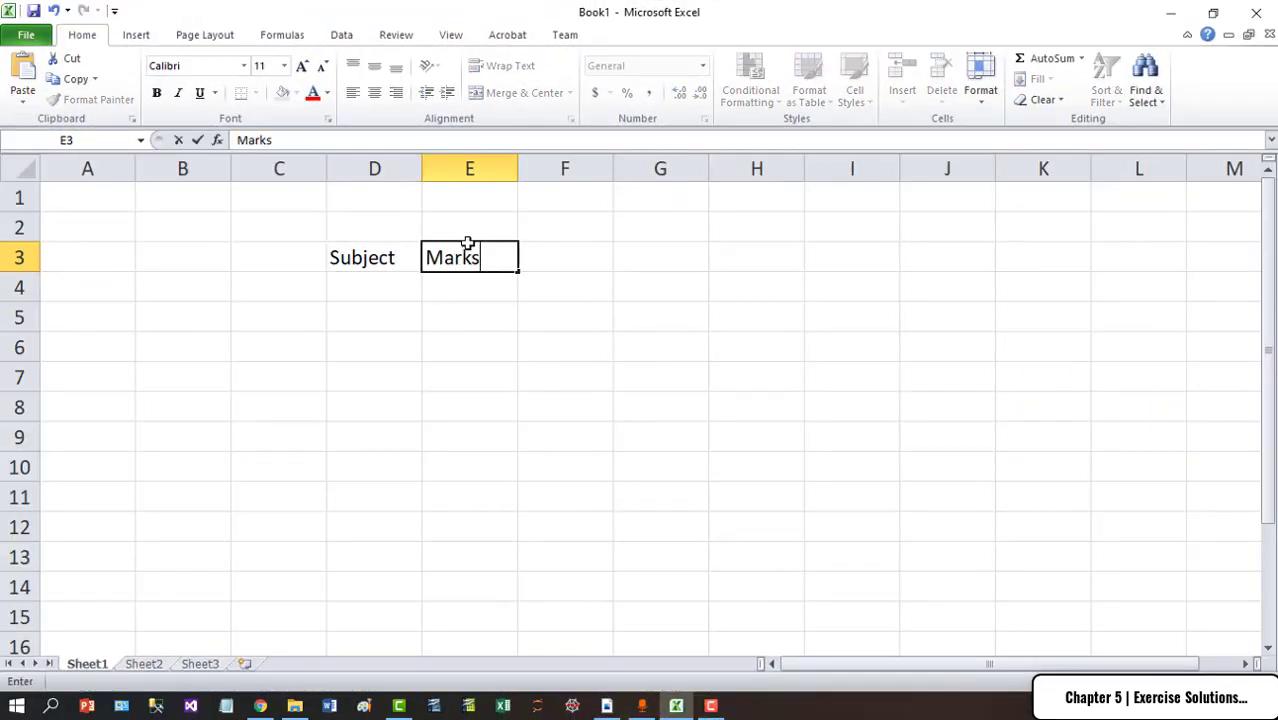
key("Return")
type("Hi")
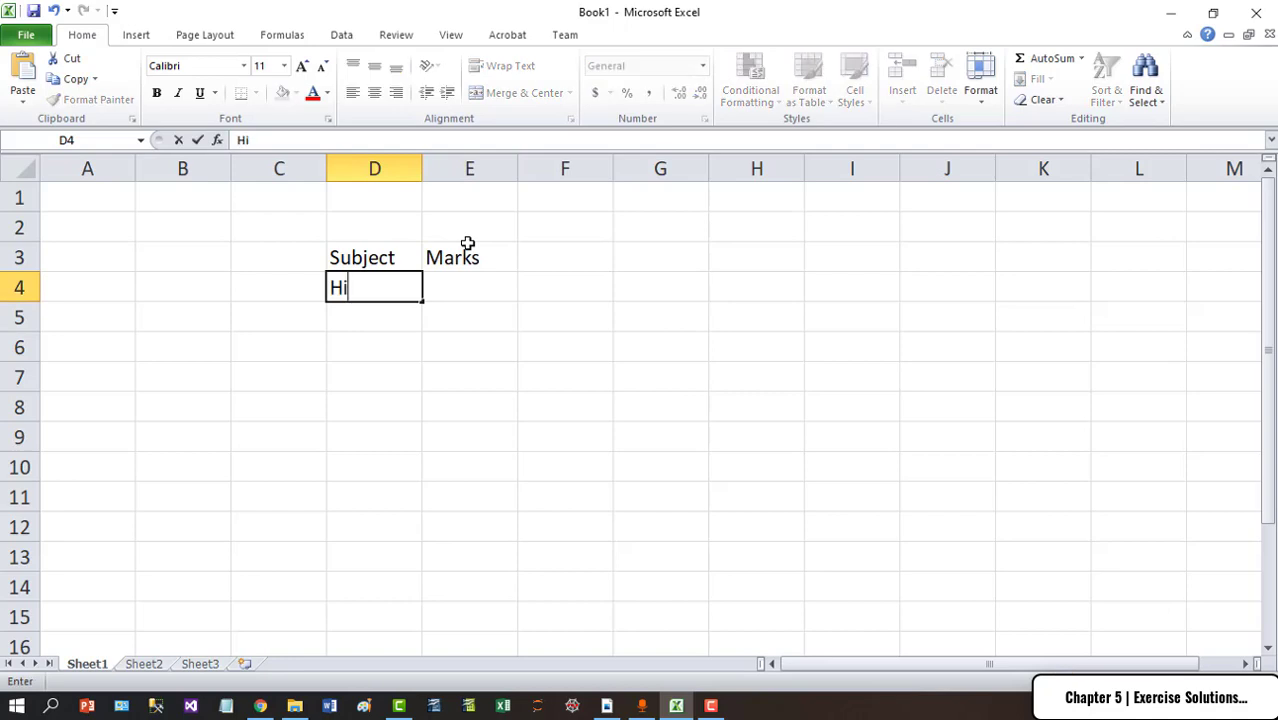
type("ndi")
key("Return")
type("Eng")
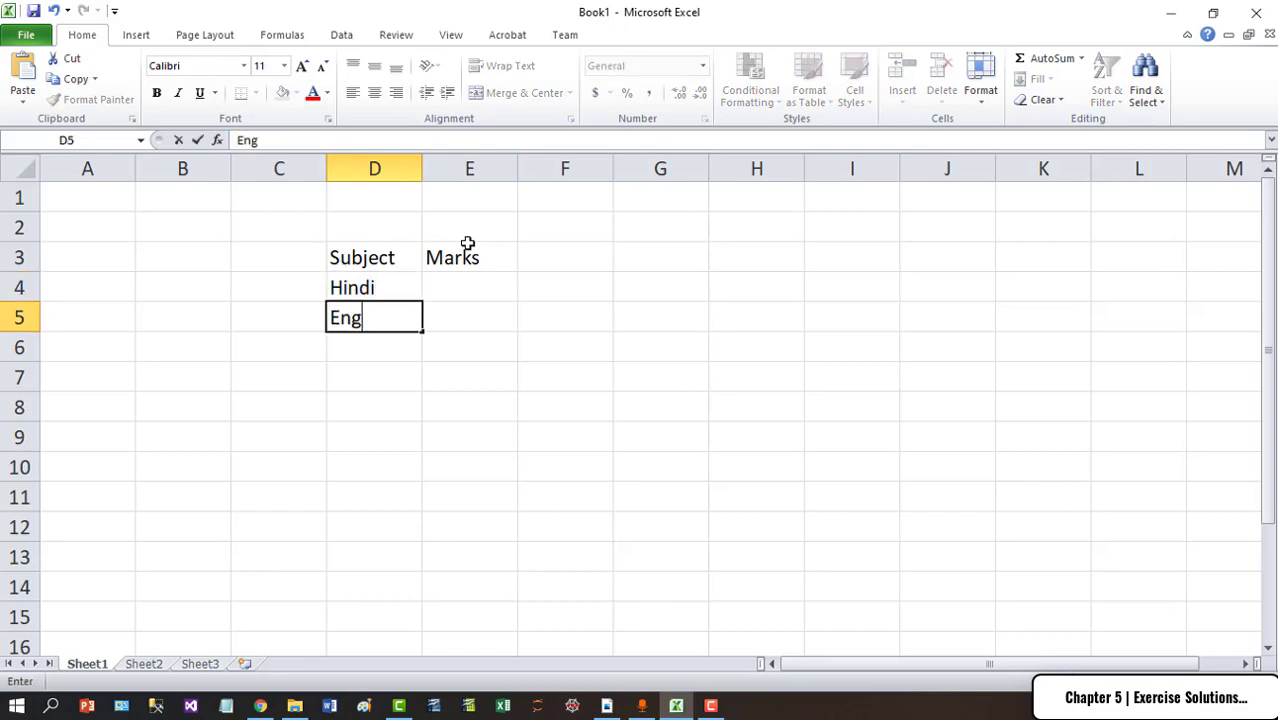
type(".")
key("Return")
type("Math")
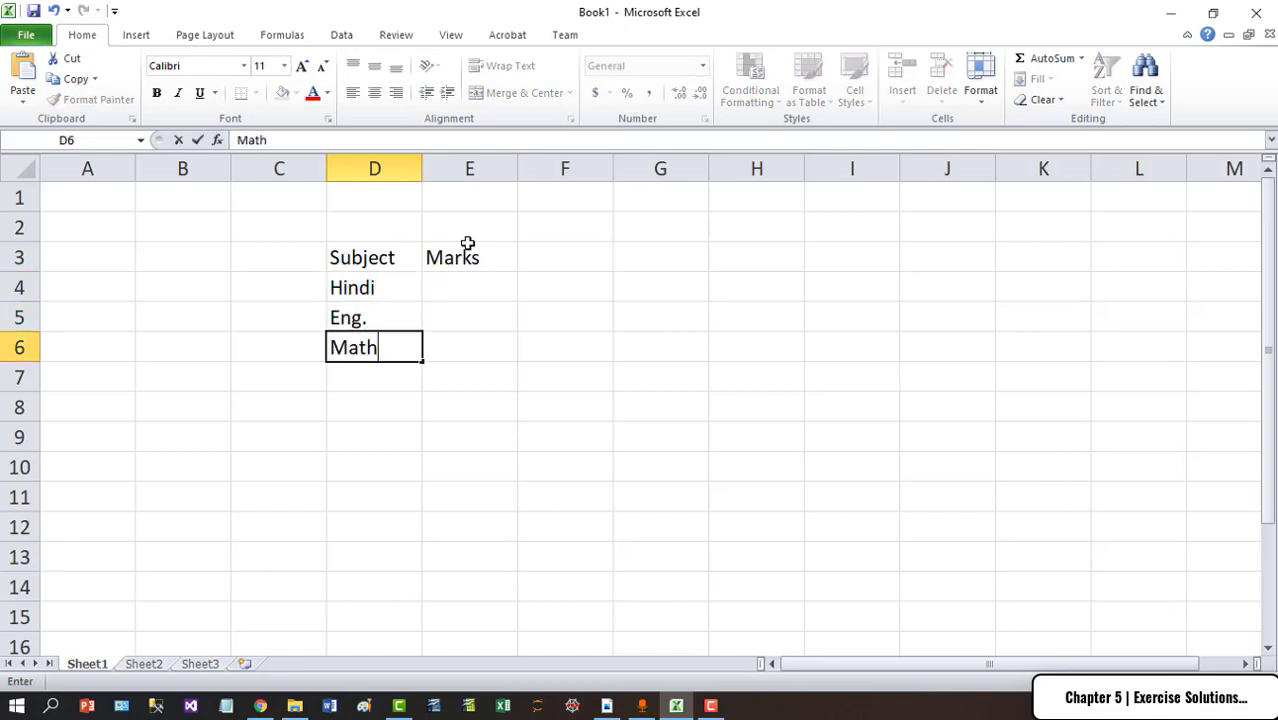
type(".")
key("Return")
type("Scie")
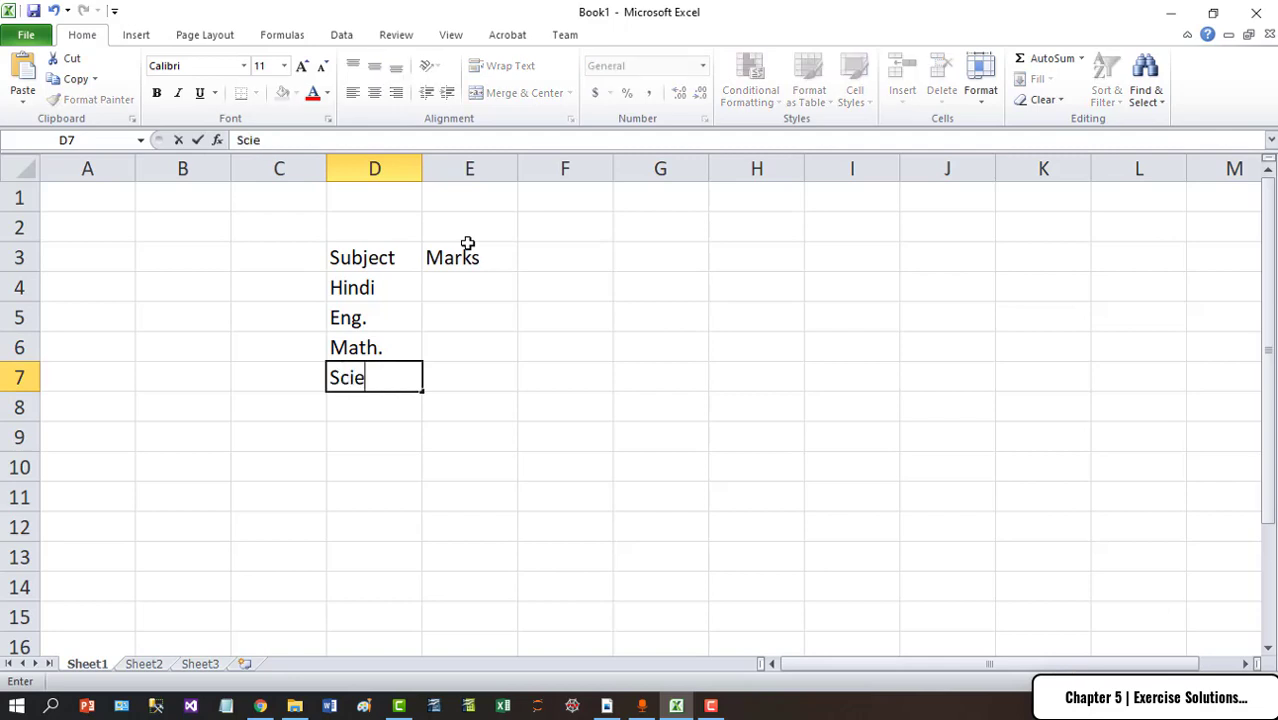
type("nce.")
key("Return")
type("SS")
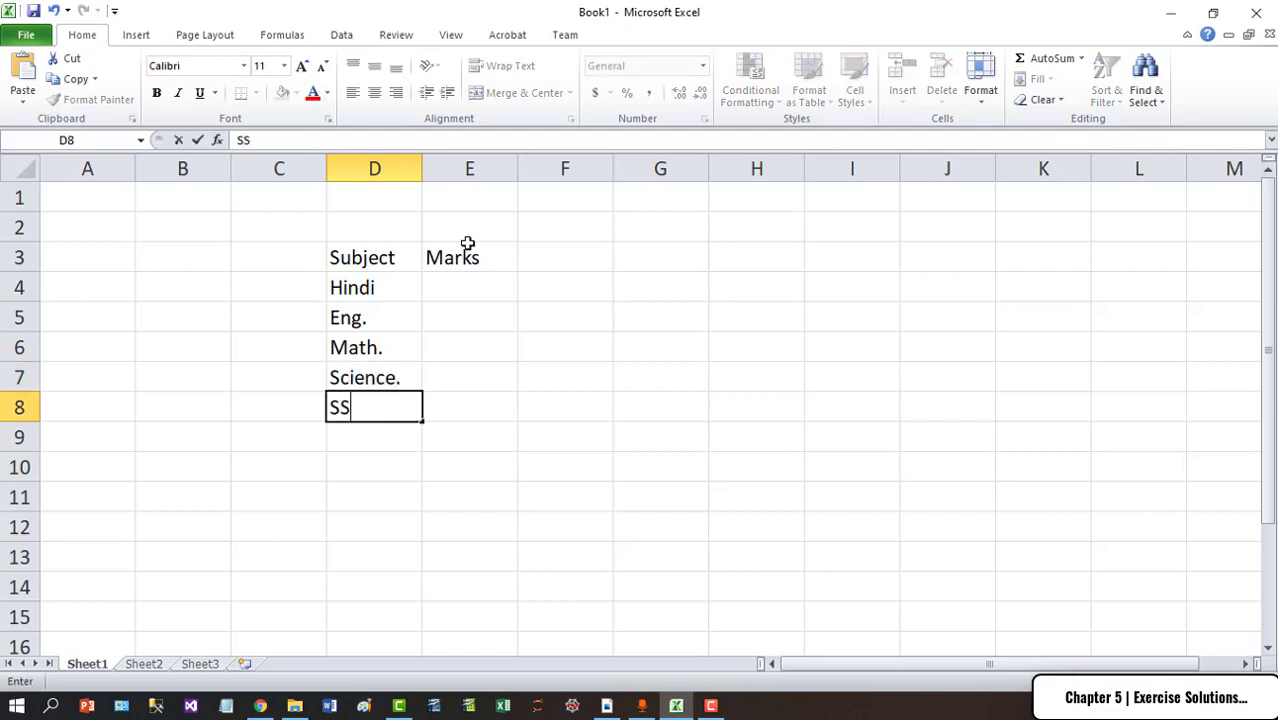
type("T")
key("Return")
Enter the marks 98, 85, 74, 65 and 75 in E4:E8.
left_click(482, 288)
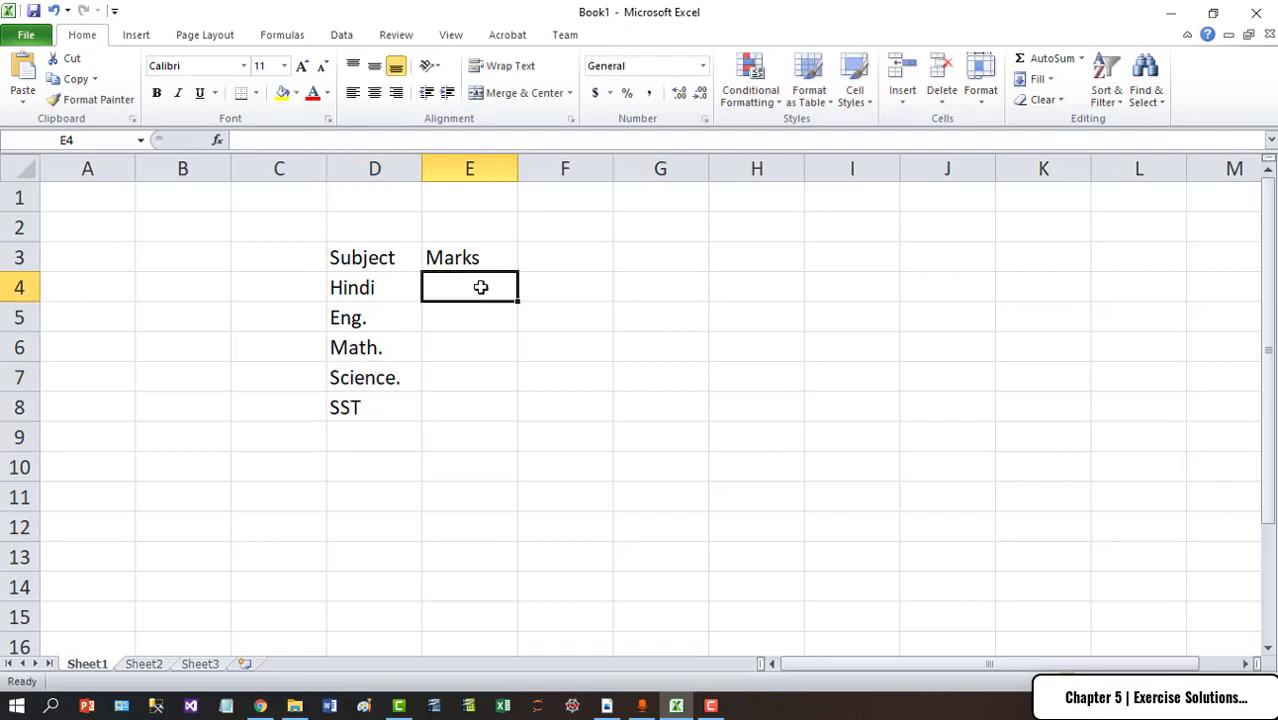
type("98")
key("Return")
type("85")
key("Return")
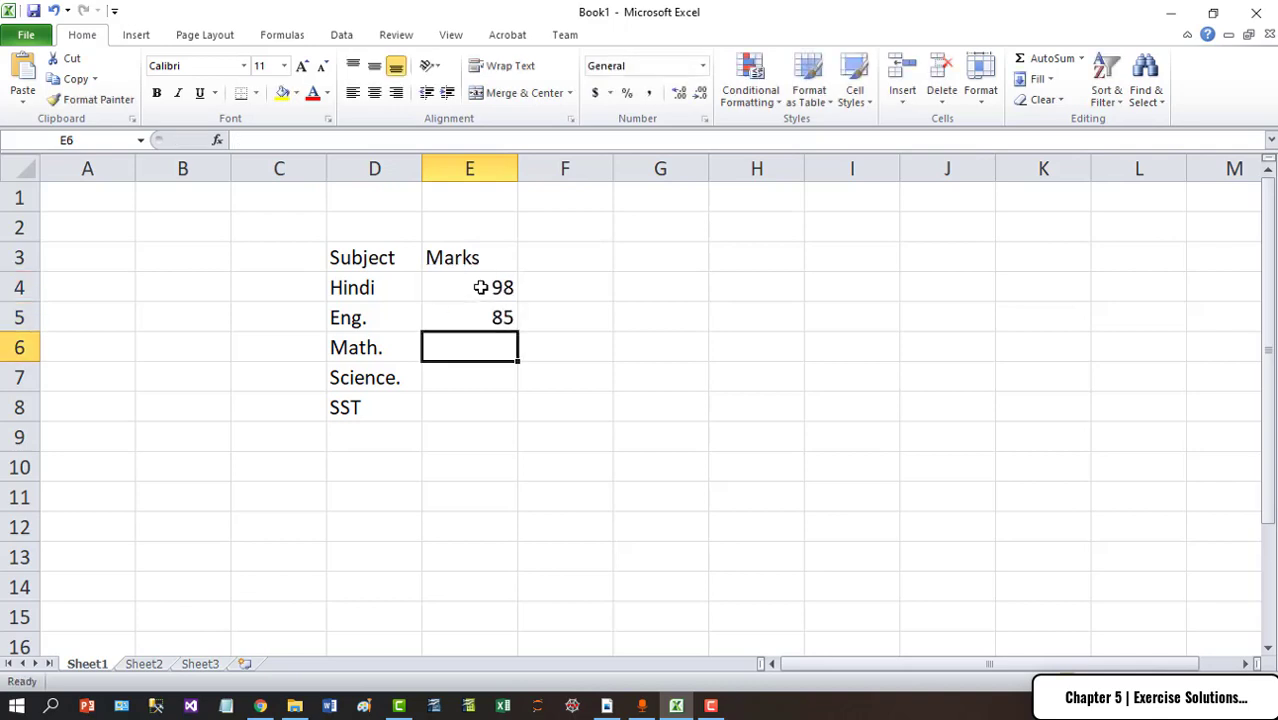
type("74")
key("Return")
type("65")
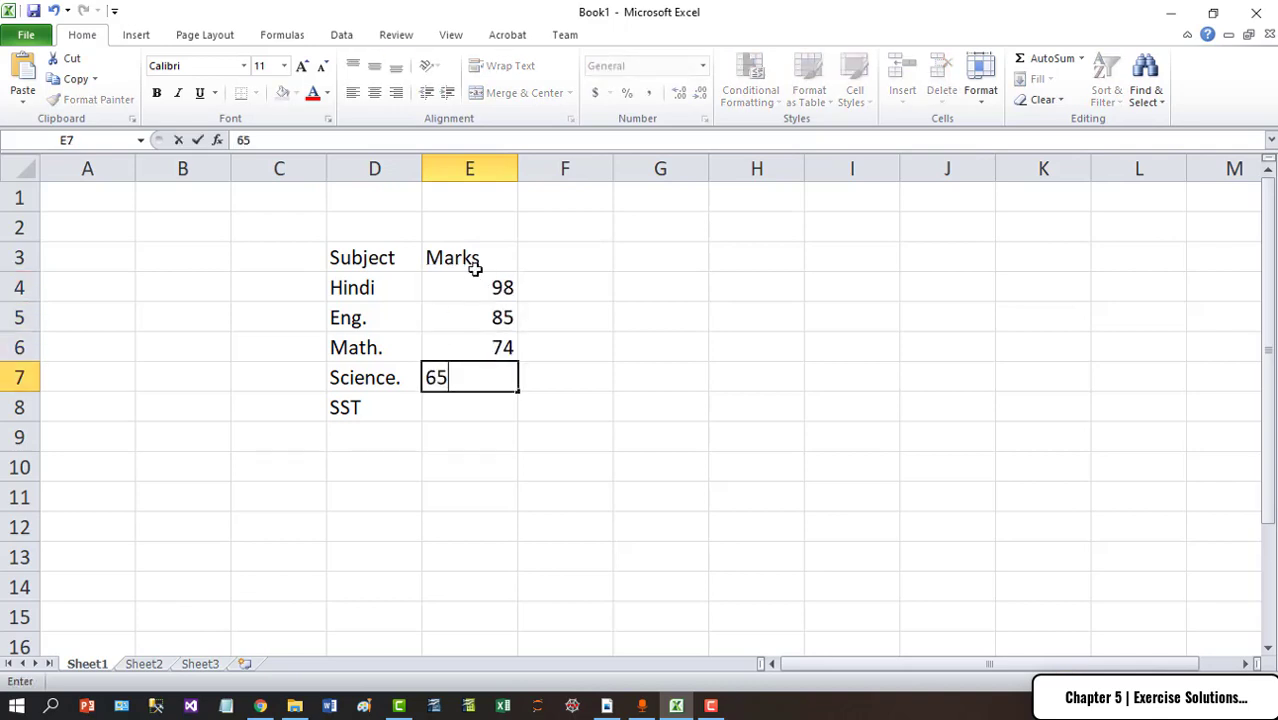
key("Return")
type("75")
key("Return")
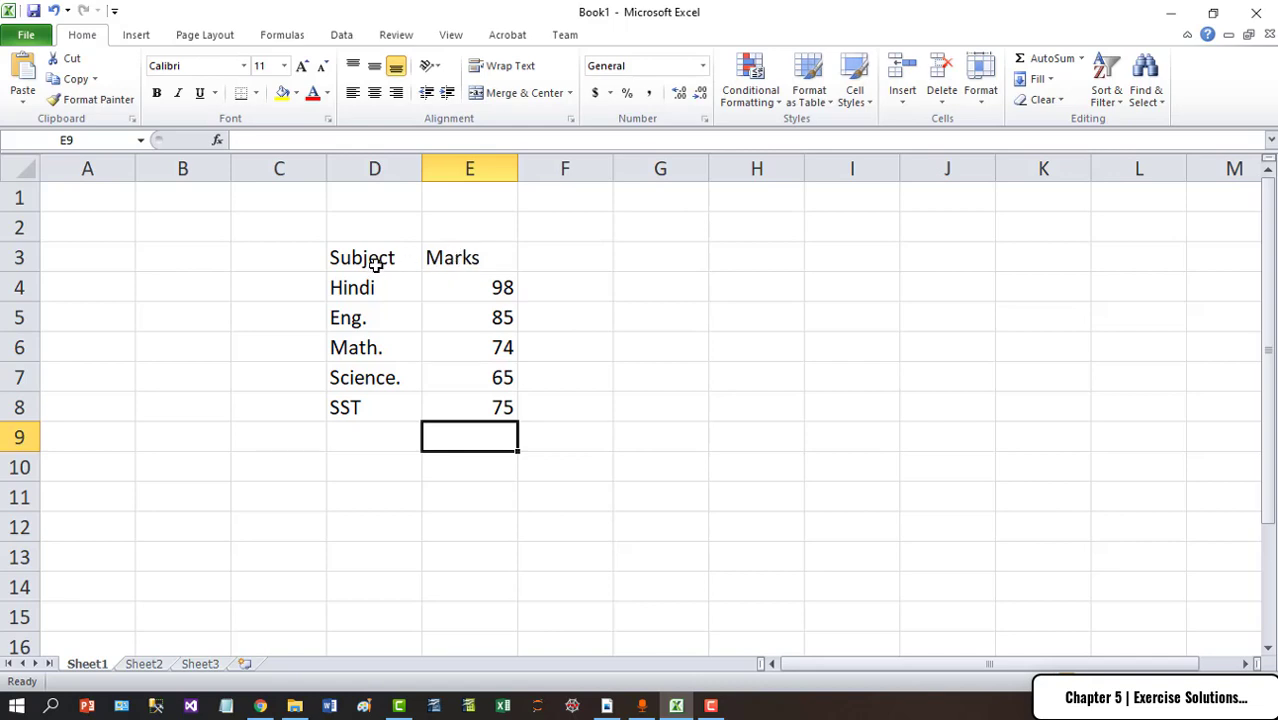
Select the D3:E8 table and browse the Insert tab's Other Charts and Column chart options.
left_click_drag(372, 260, 469, 404)
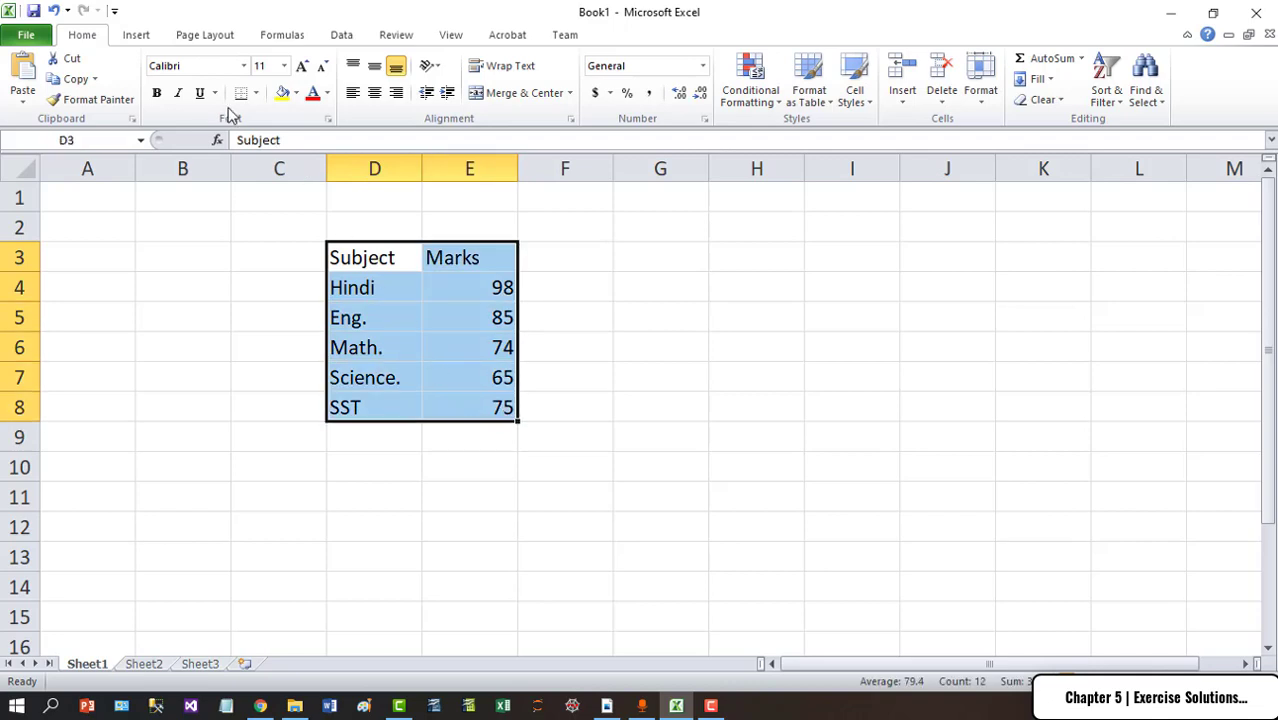
left_click(139, 37)
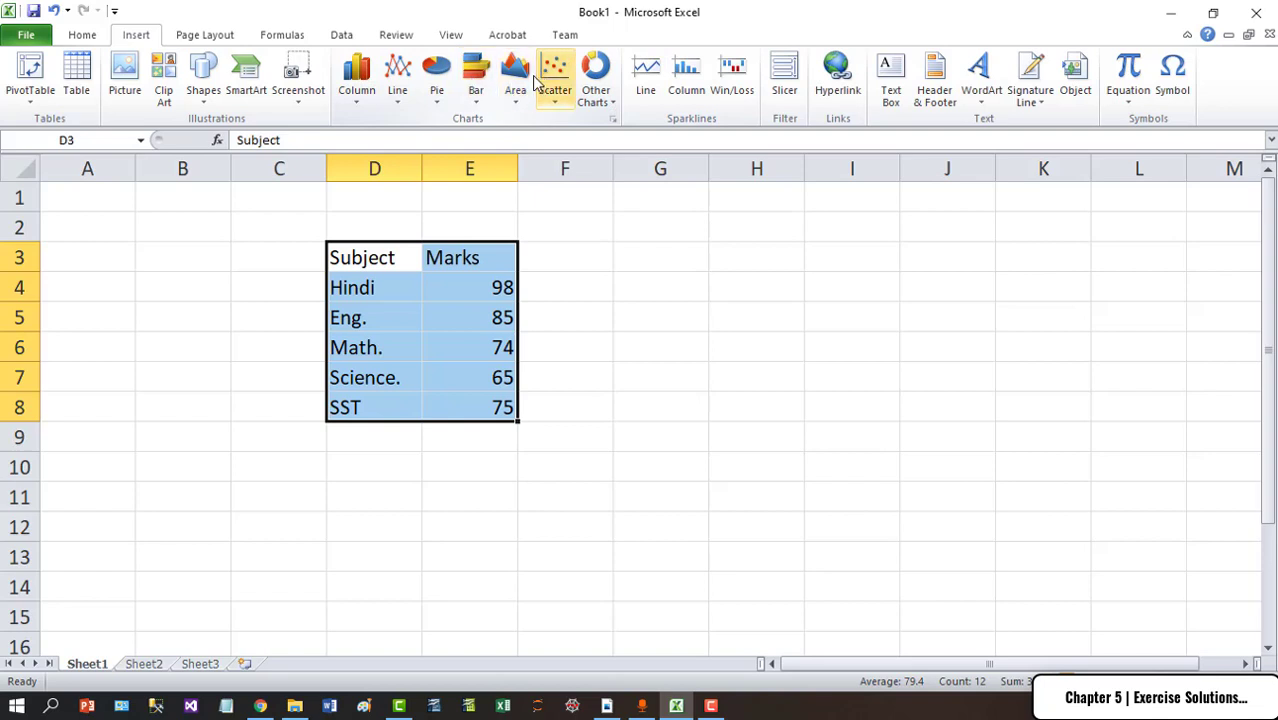
left_click(608, 106)
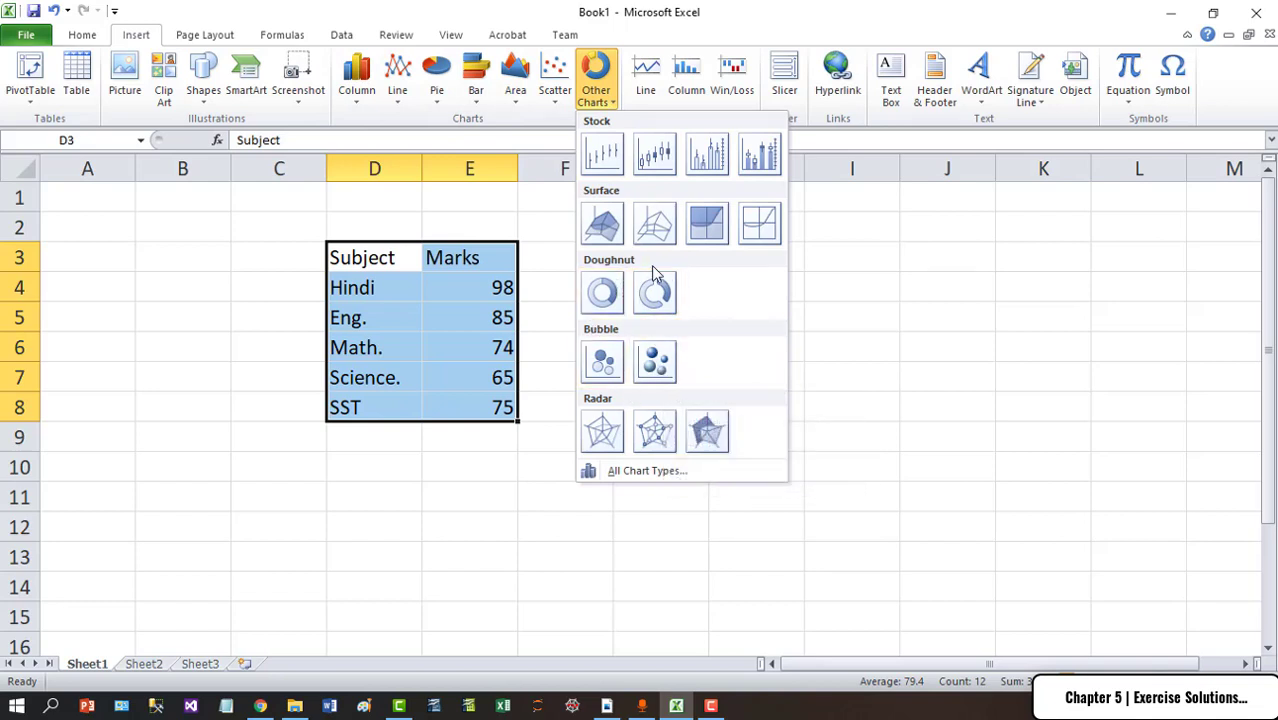
left_click(355, 128)
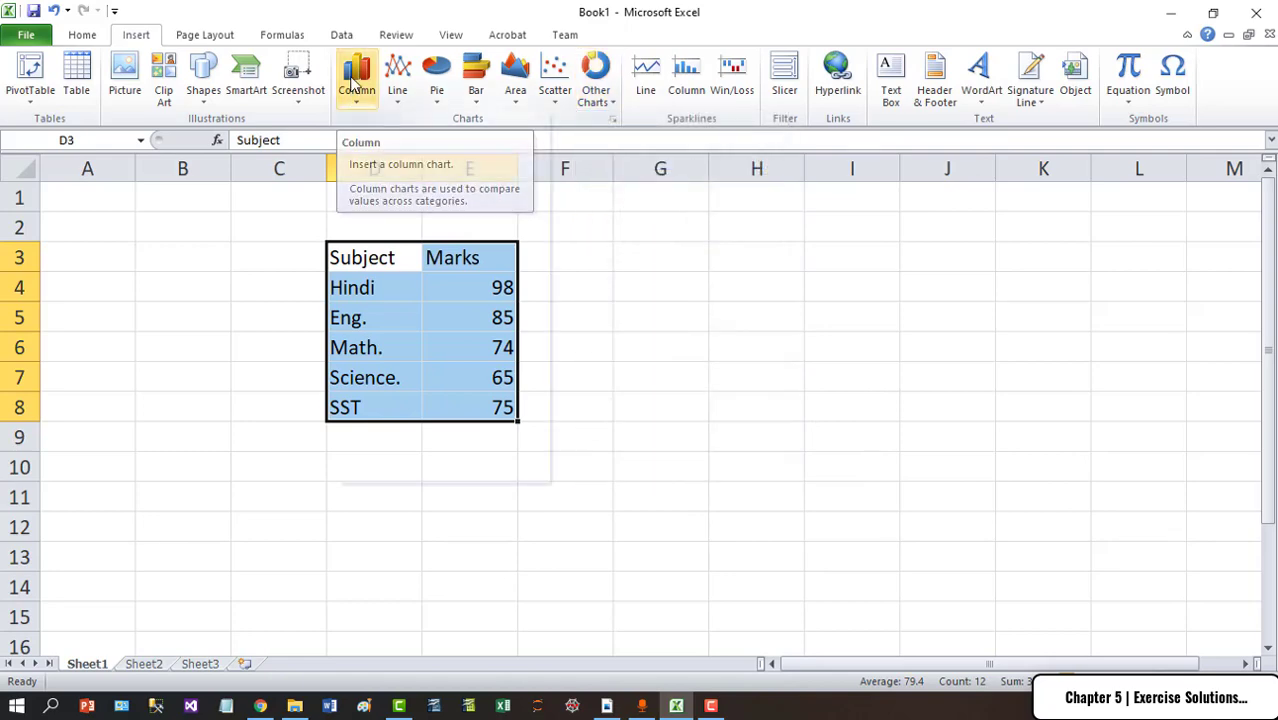
left_click(352, 85)
Insert a 2-D clustered column chart of the marks and move it right of the table.
left_click(356, 153)
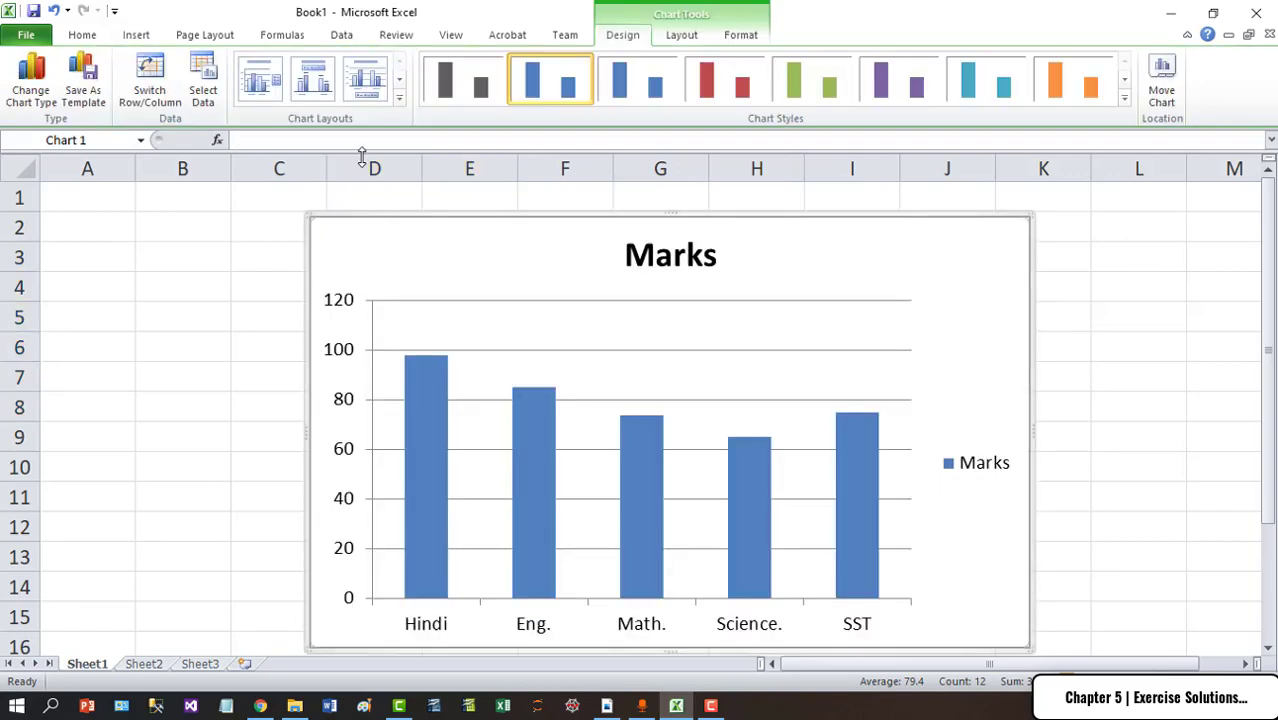
left_click_drag(624, 216, 829, 206)
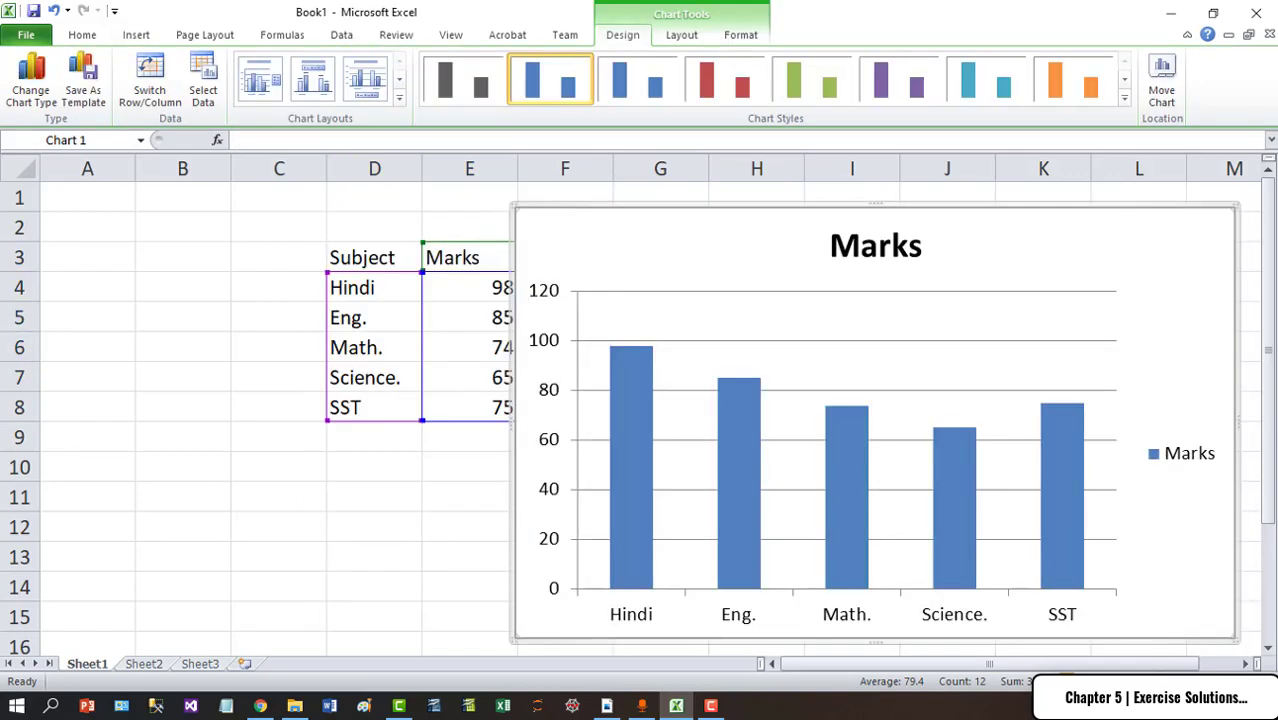
left_click(1178, 681)
left_click(1178, 681)
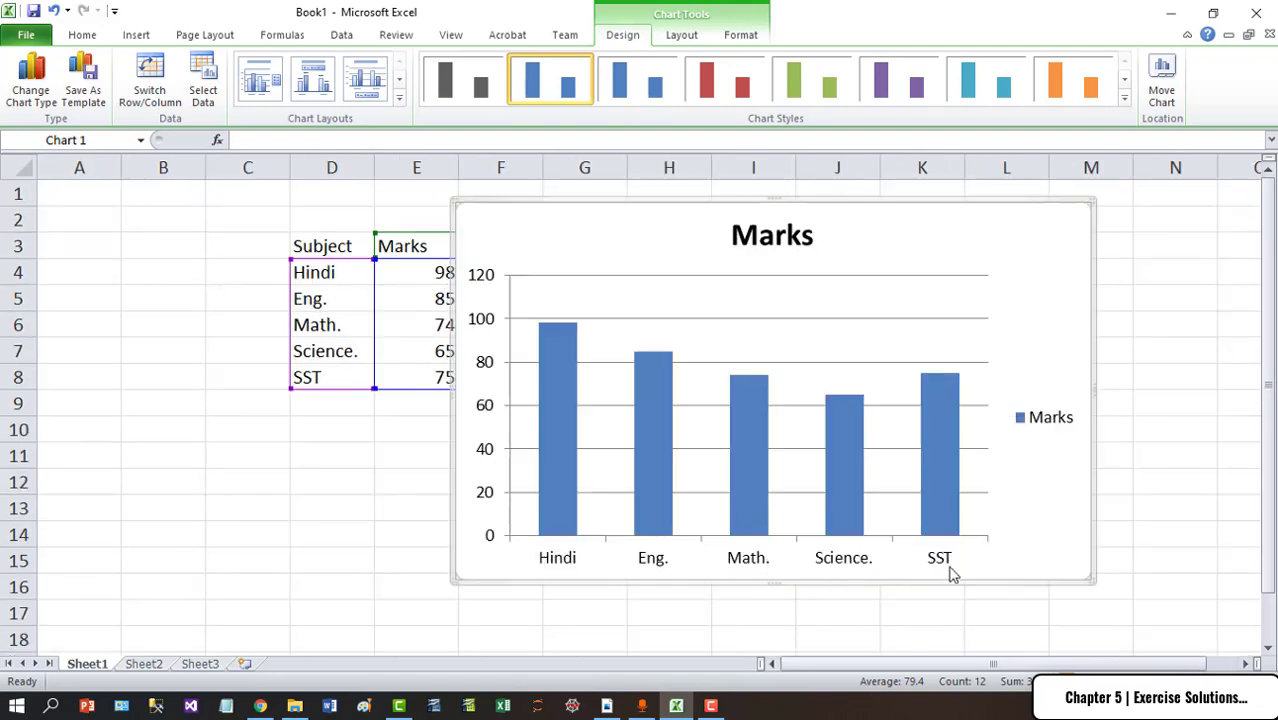
left_click_drag(771, 207, 799, 205)
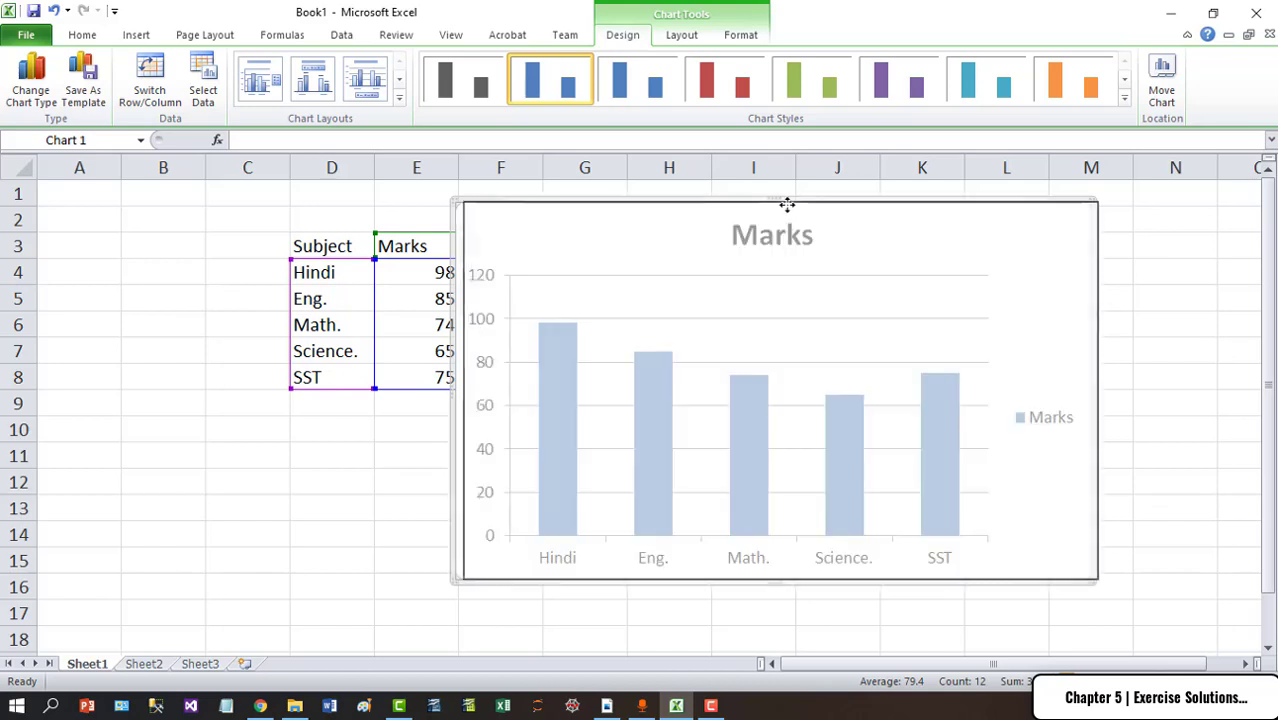
left_click(406, 306)
Change Hindi's mark in E4 from 98 to 100.
left_click(404, 268)
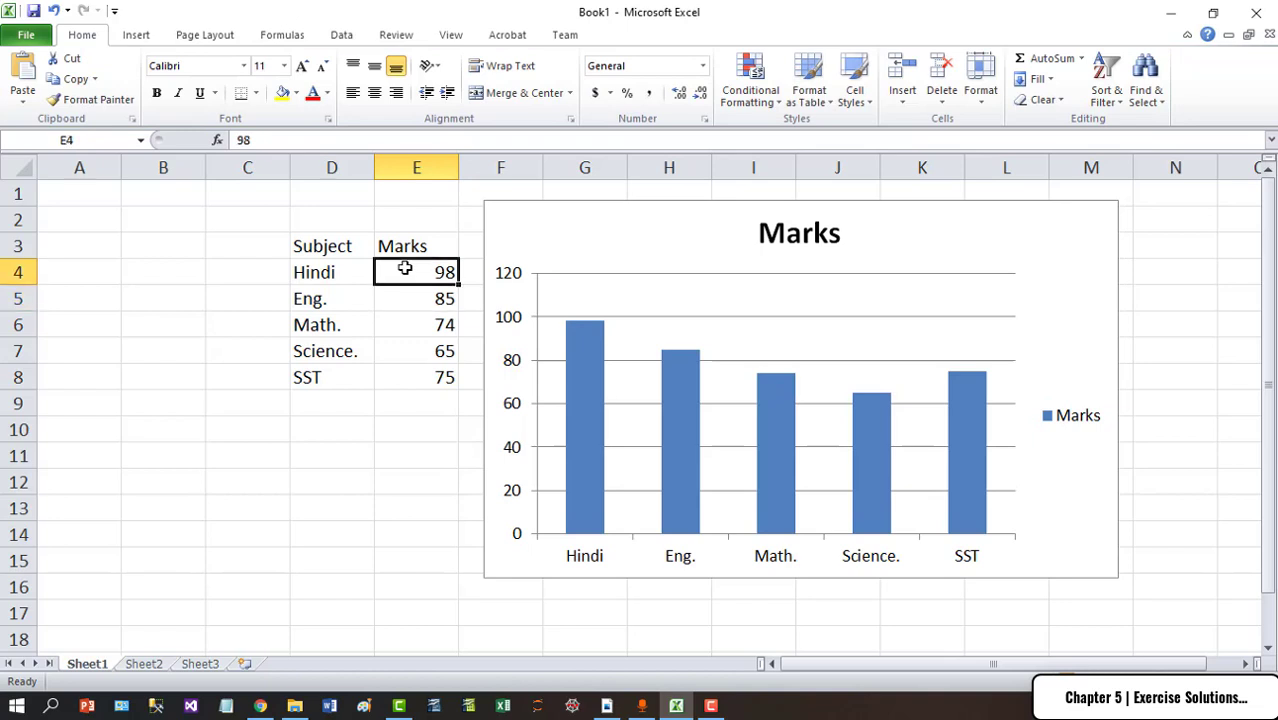
type("100")
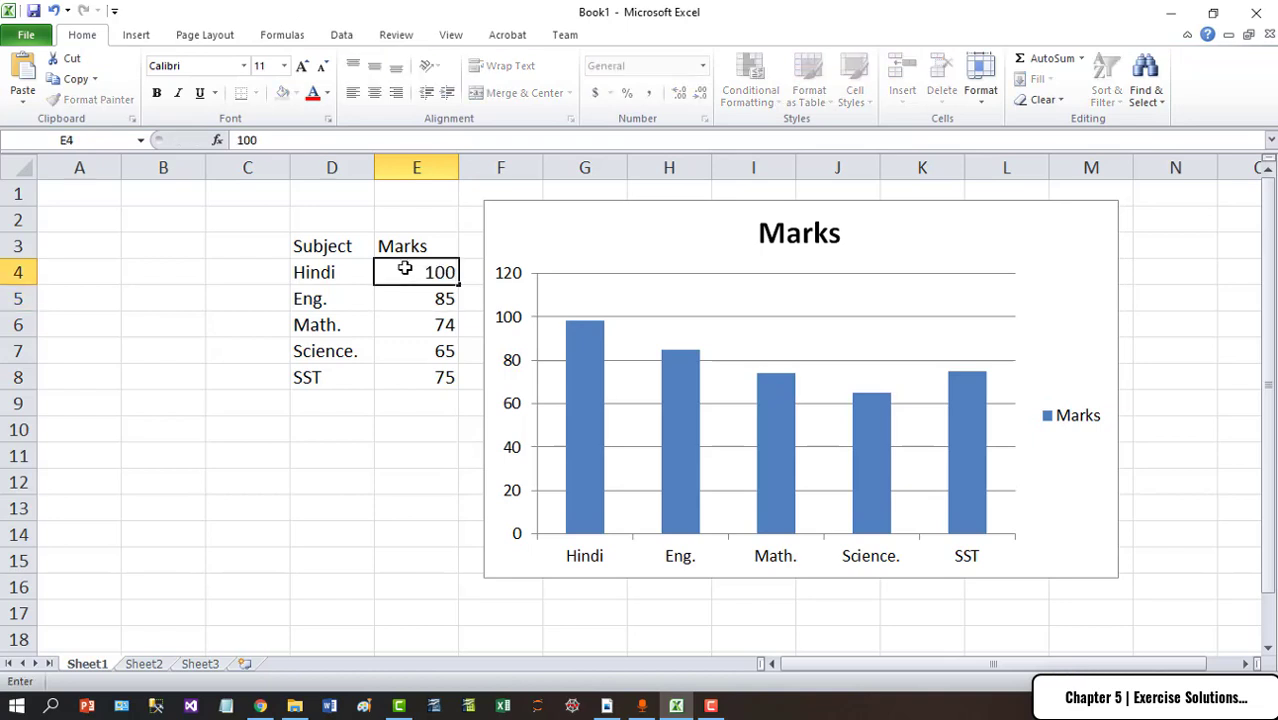
key("Return")
Select the Marks series in the chart and look through the Design and Layout chart tabs.
mouse_move(594, 347)
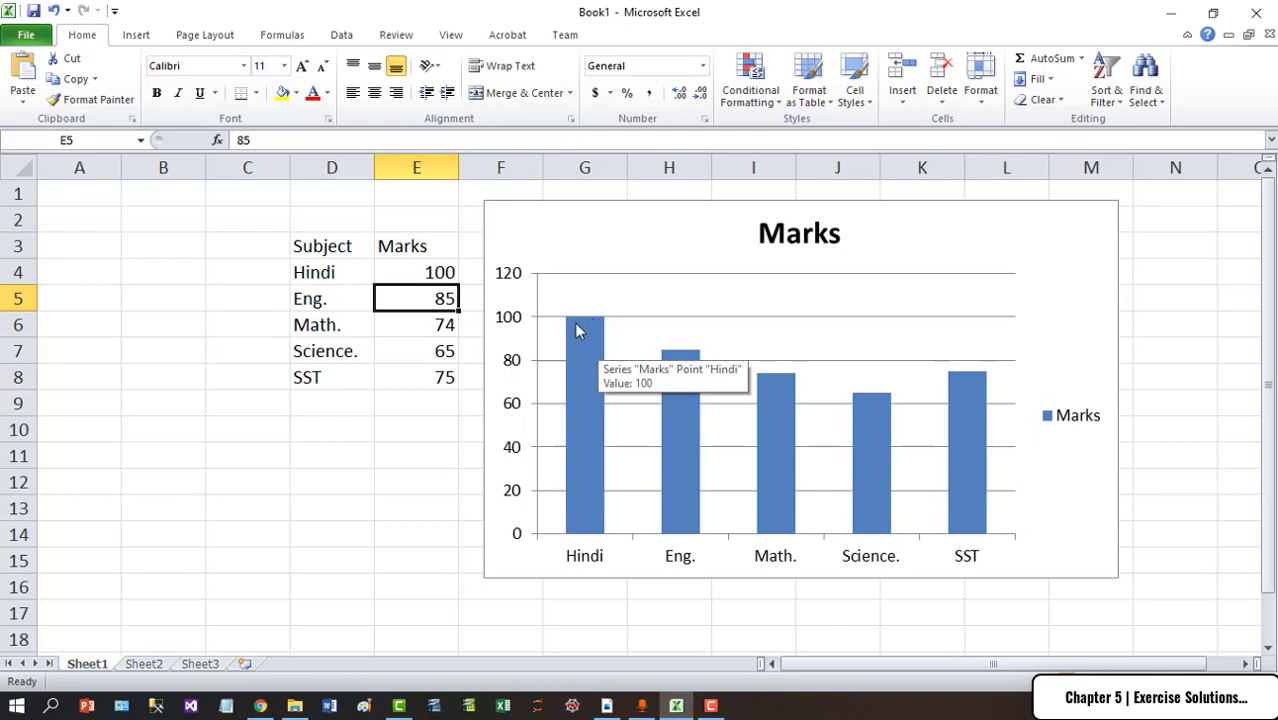
mouse_move(680, 366)
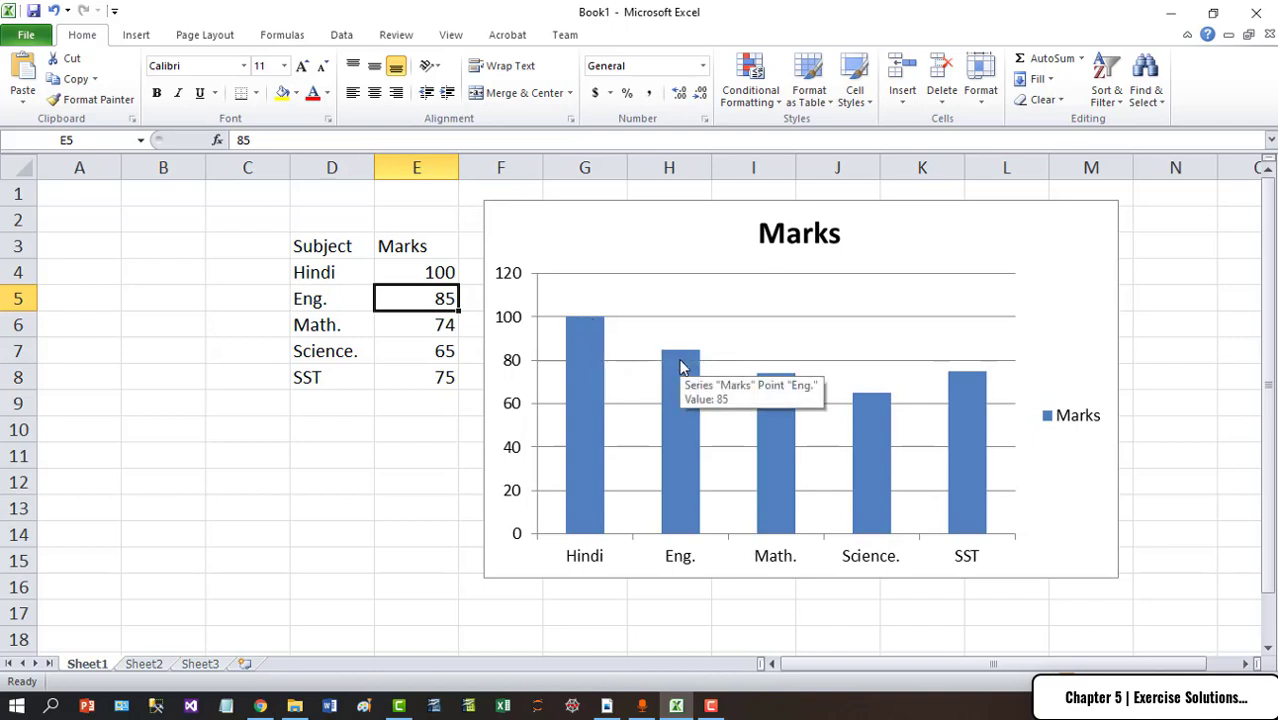
left_click(680, 366)
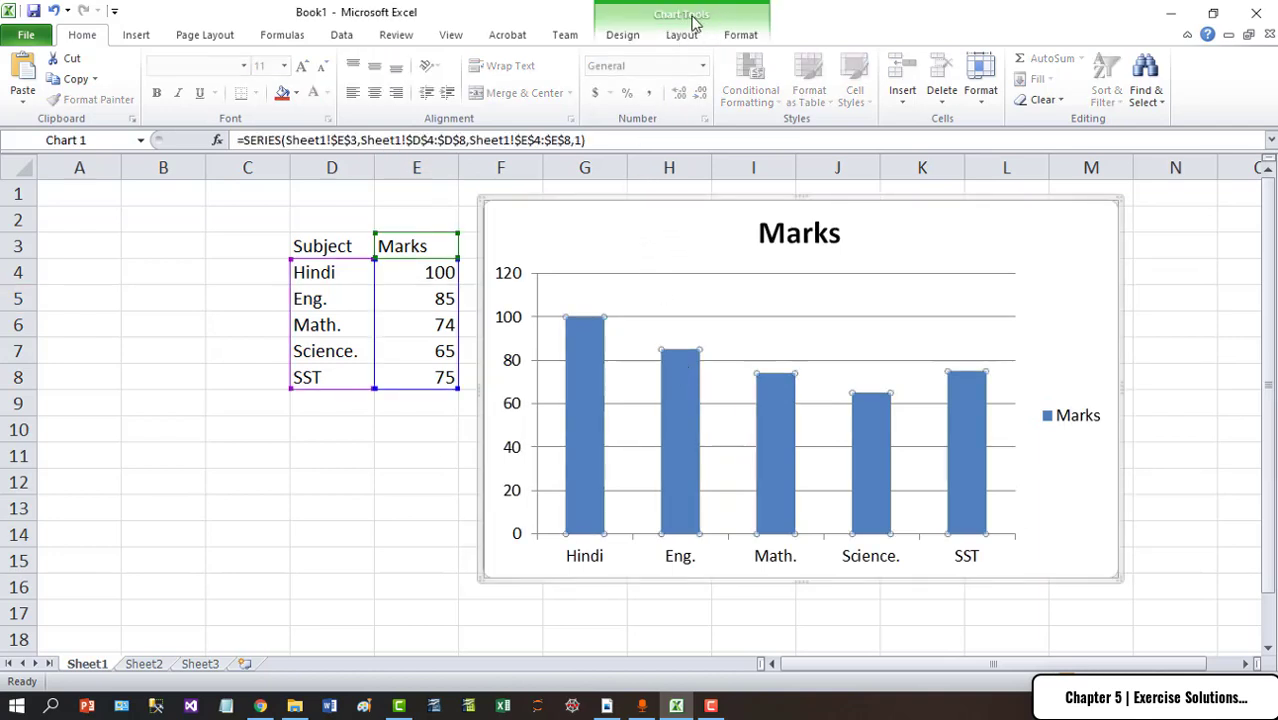
left_click(623, 36)
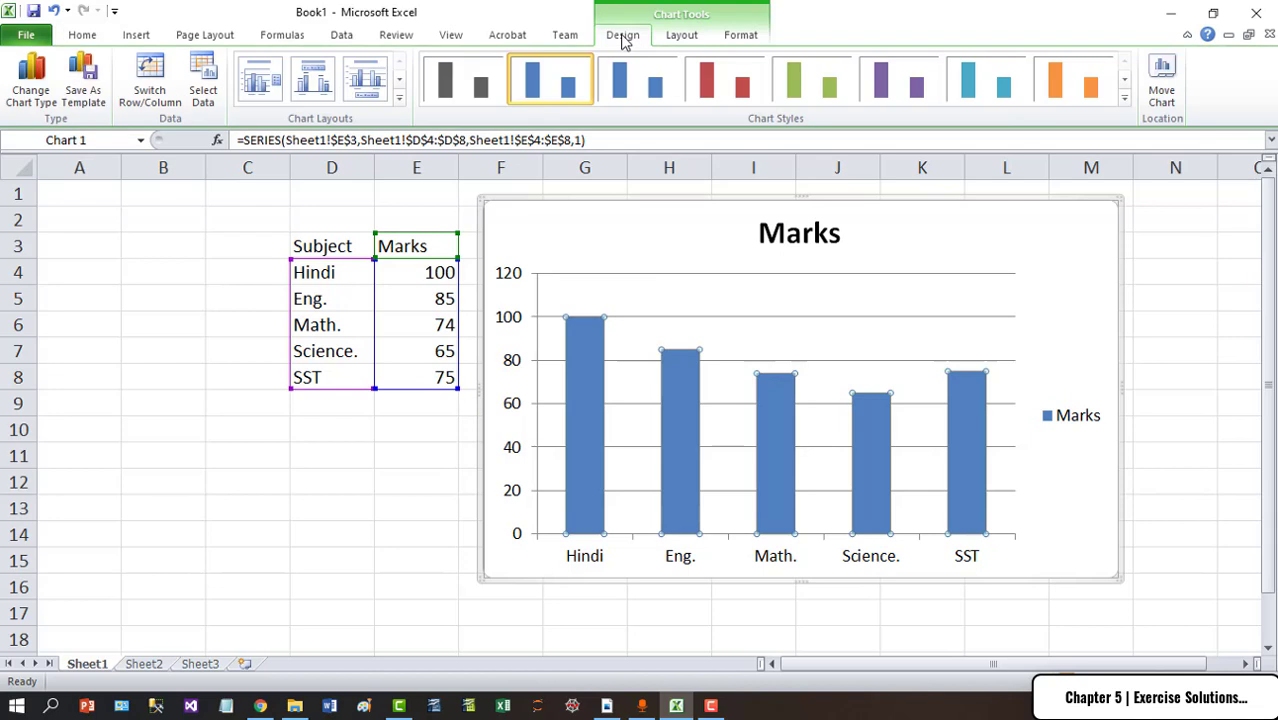
left_click(683, 35)
Try green, red and orange chart styles, settling on the dark grey style.
left_click(737, 42)
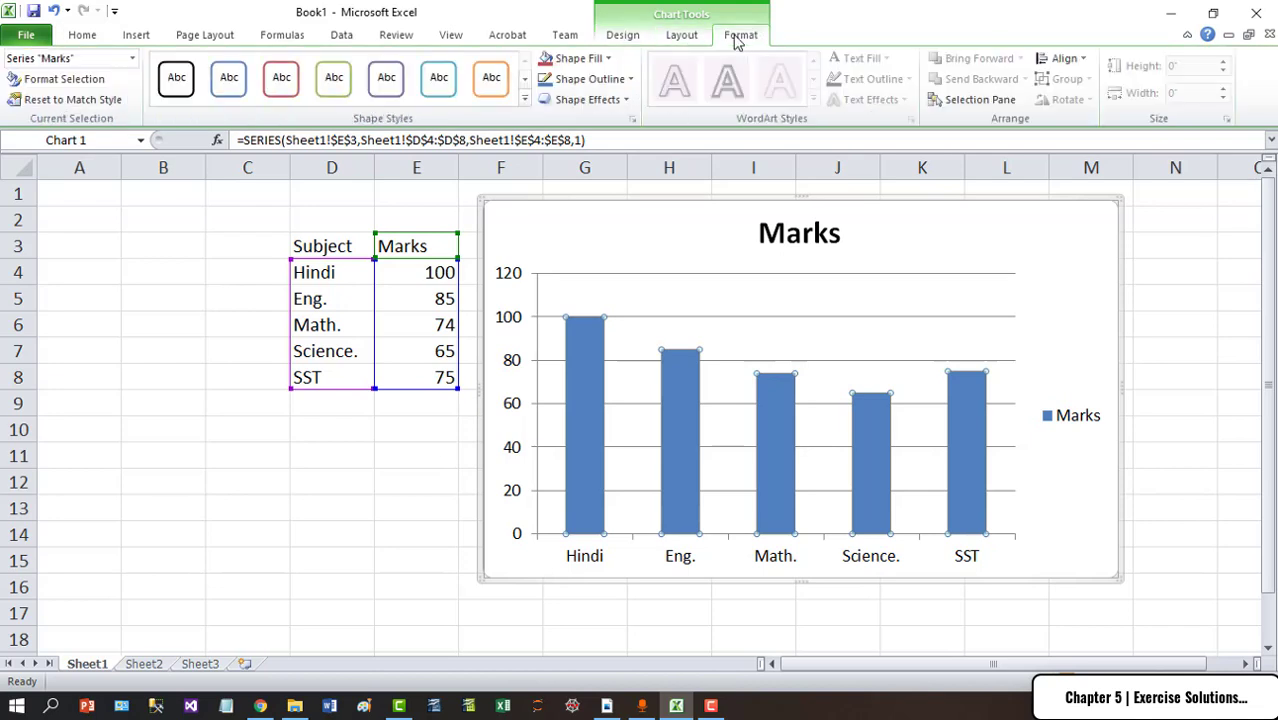
left_click(645, 38)
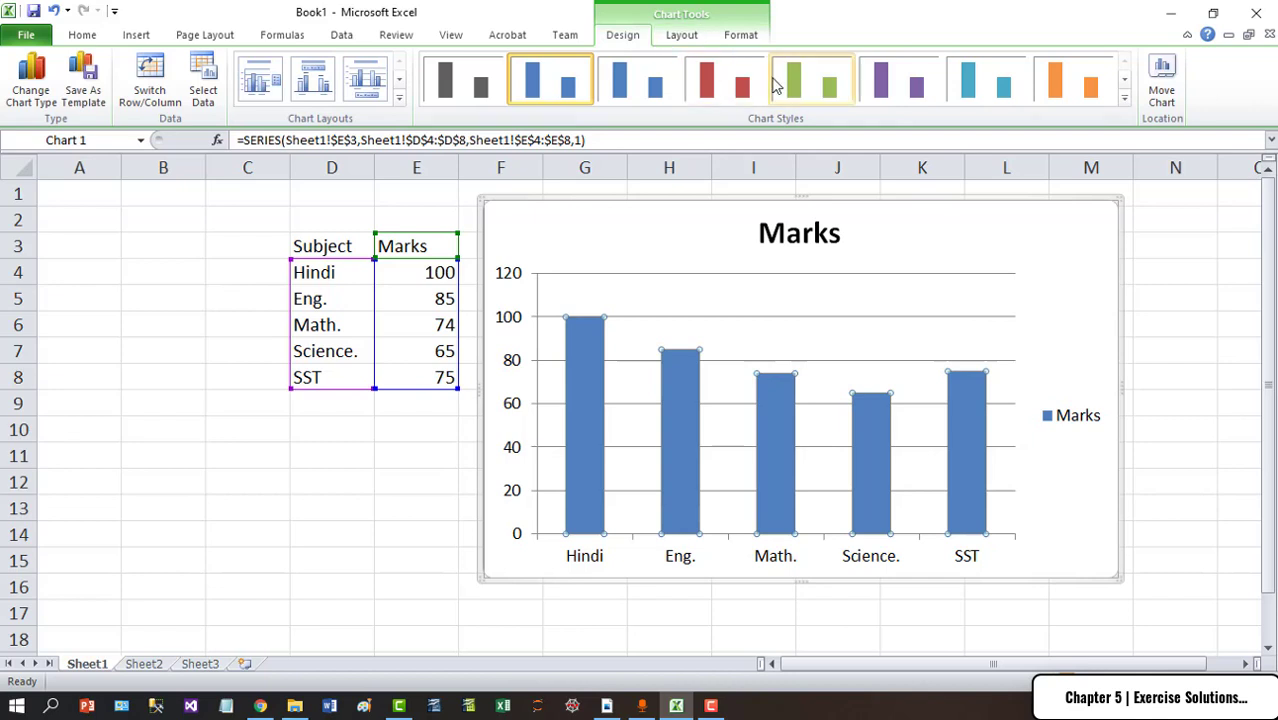
left_click(810, 80)
left_click(743, 86)
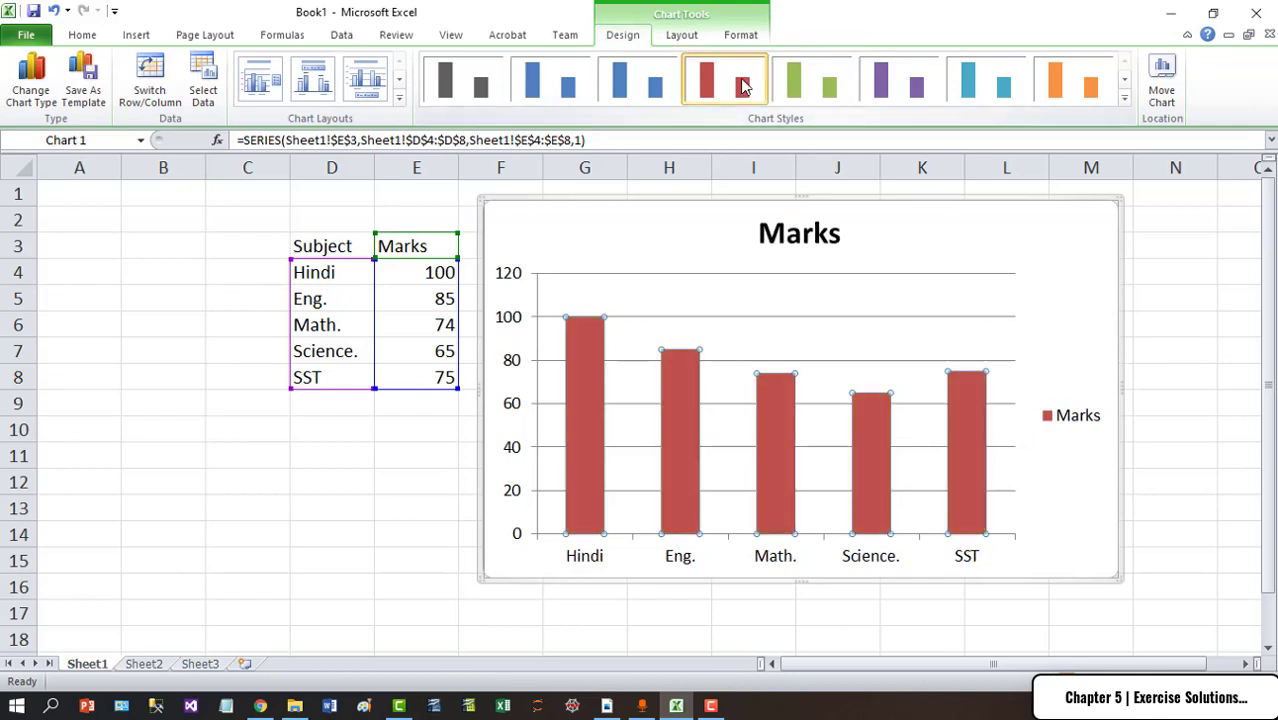
left_click(1053, 88)
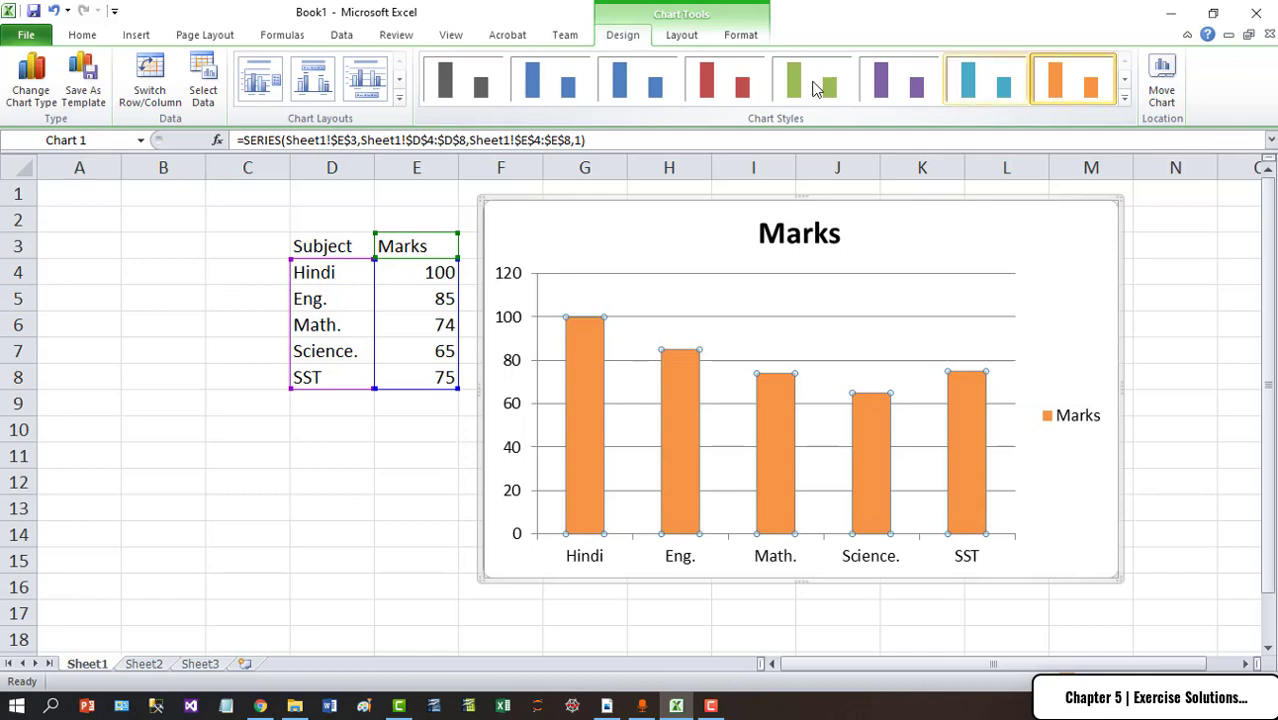
left_click(463, 89)
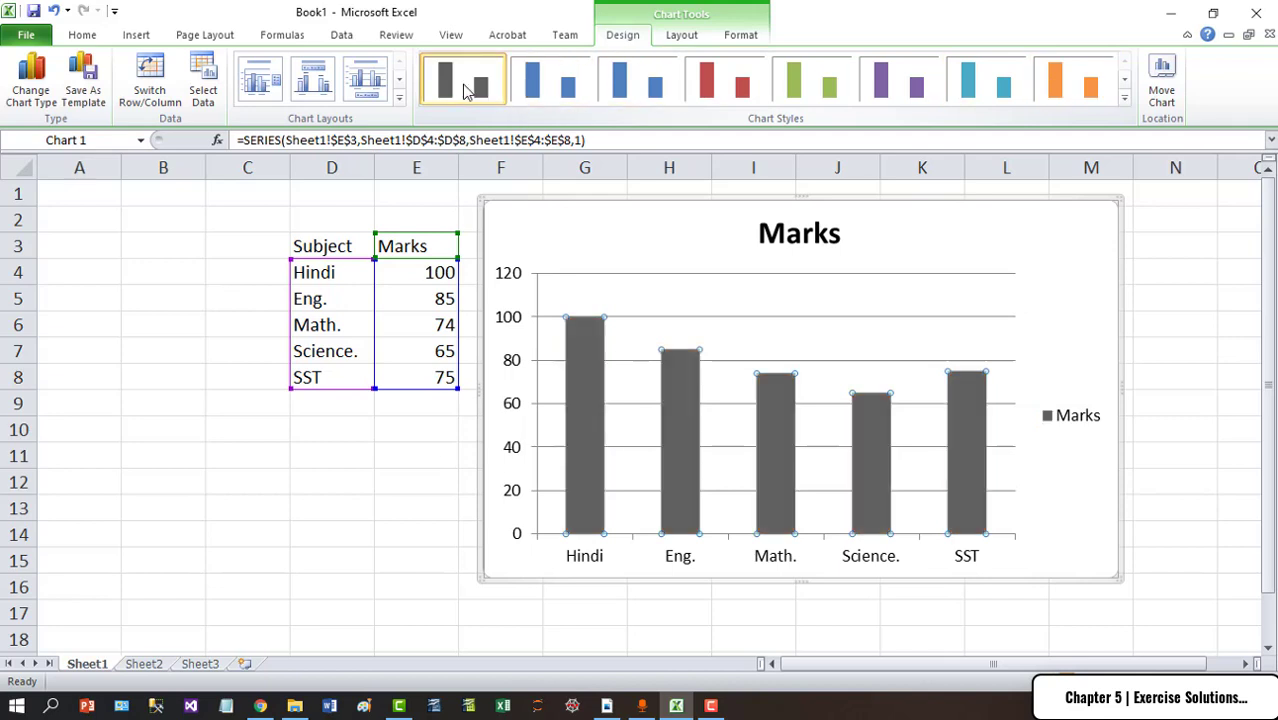
Add Outside End data labels showing each column's value.
left_click(681, 35)
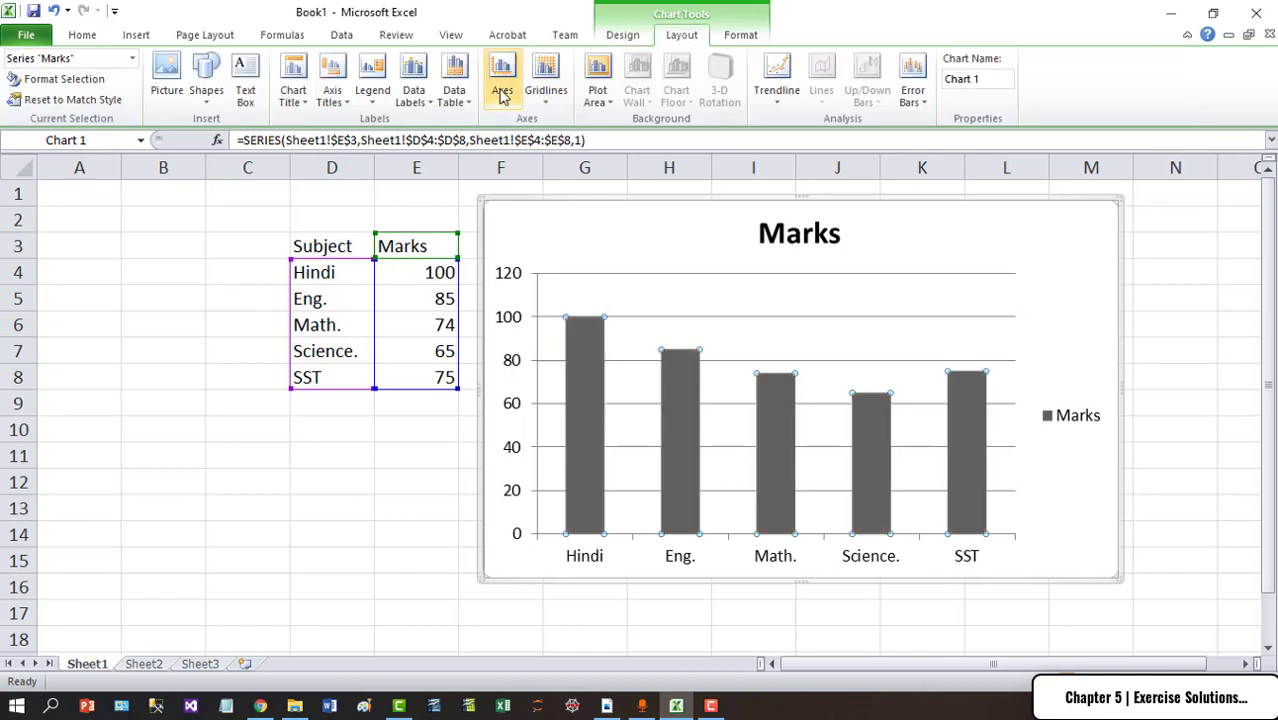
left_click(429, 104)
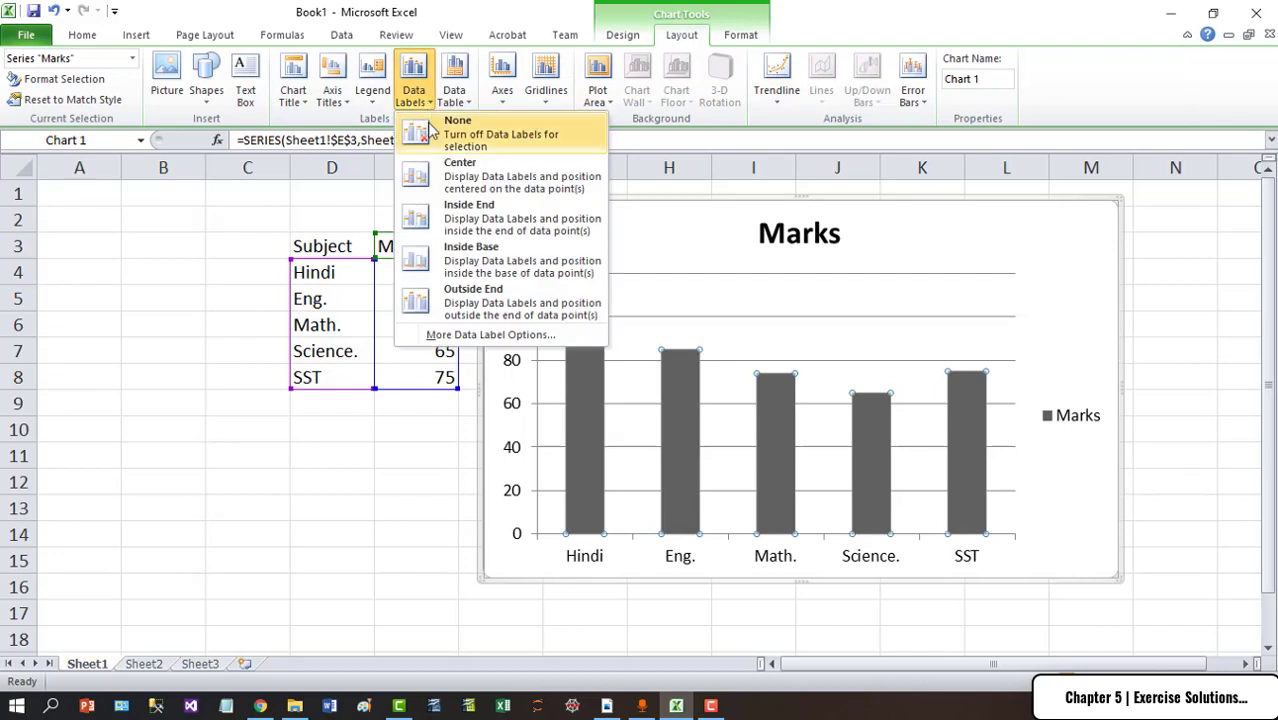
left_click(471, 292)
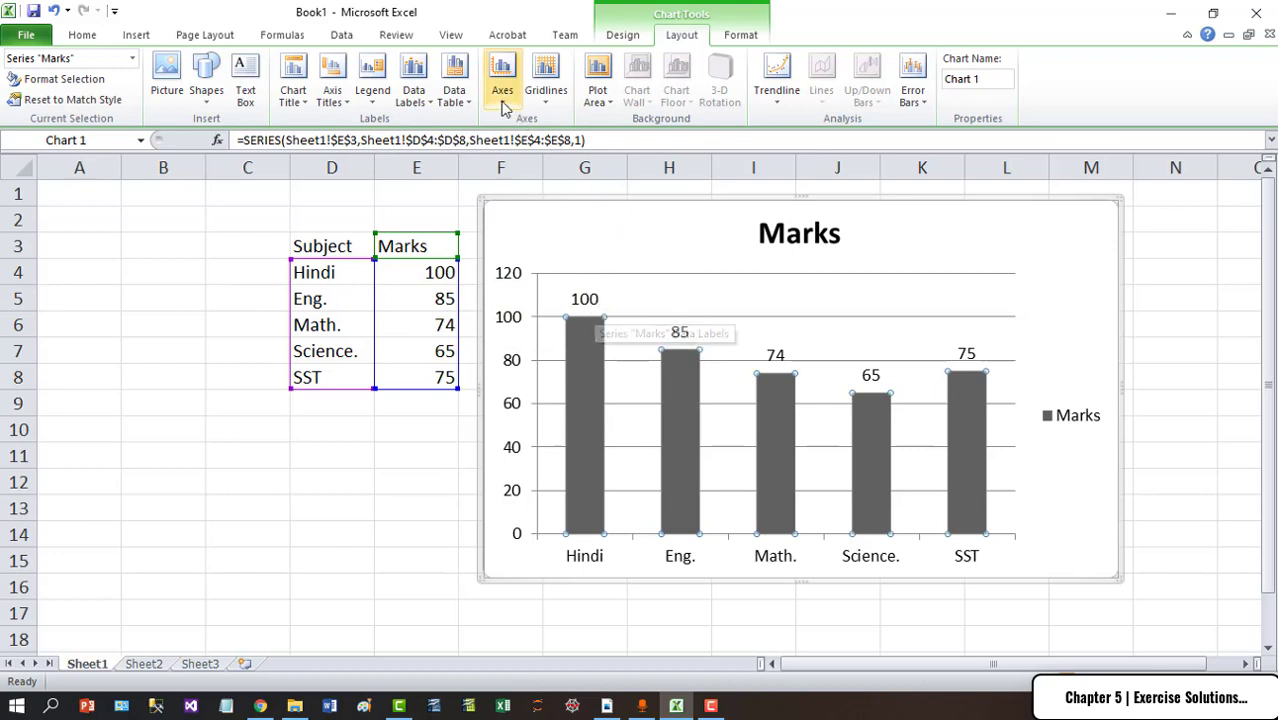
left_click(762, 37)
Give the Marks columns the red shaded style from the Shape Styles gallery and select the chart area.
left_click(525, 99)
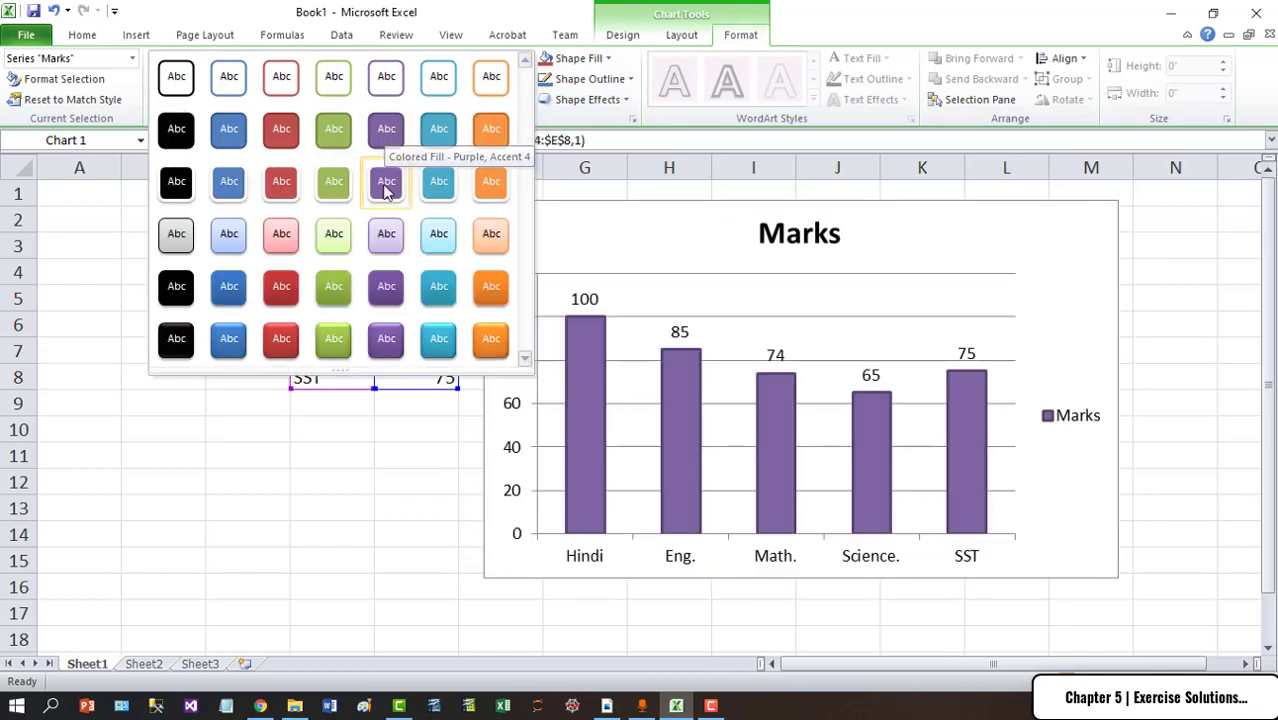
left_click(271, 294)
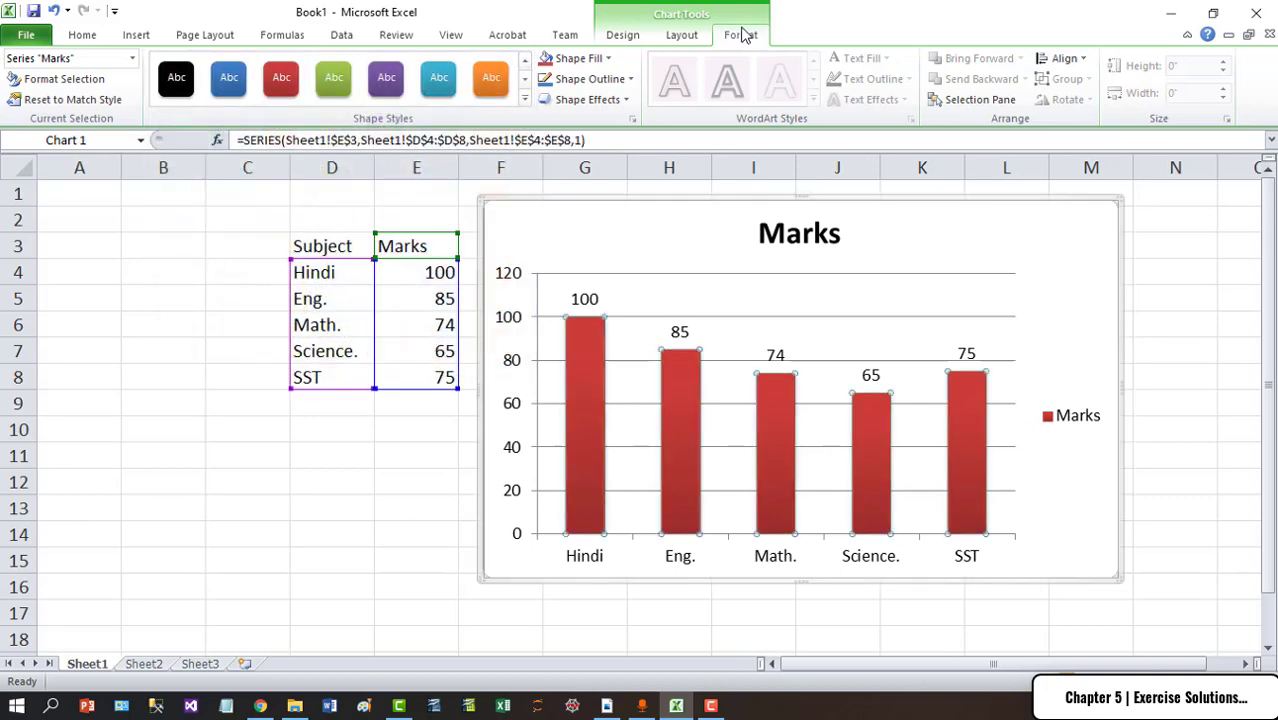
left_click(674, 38)
left_click(630, 44)
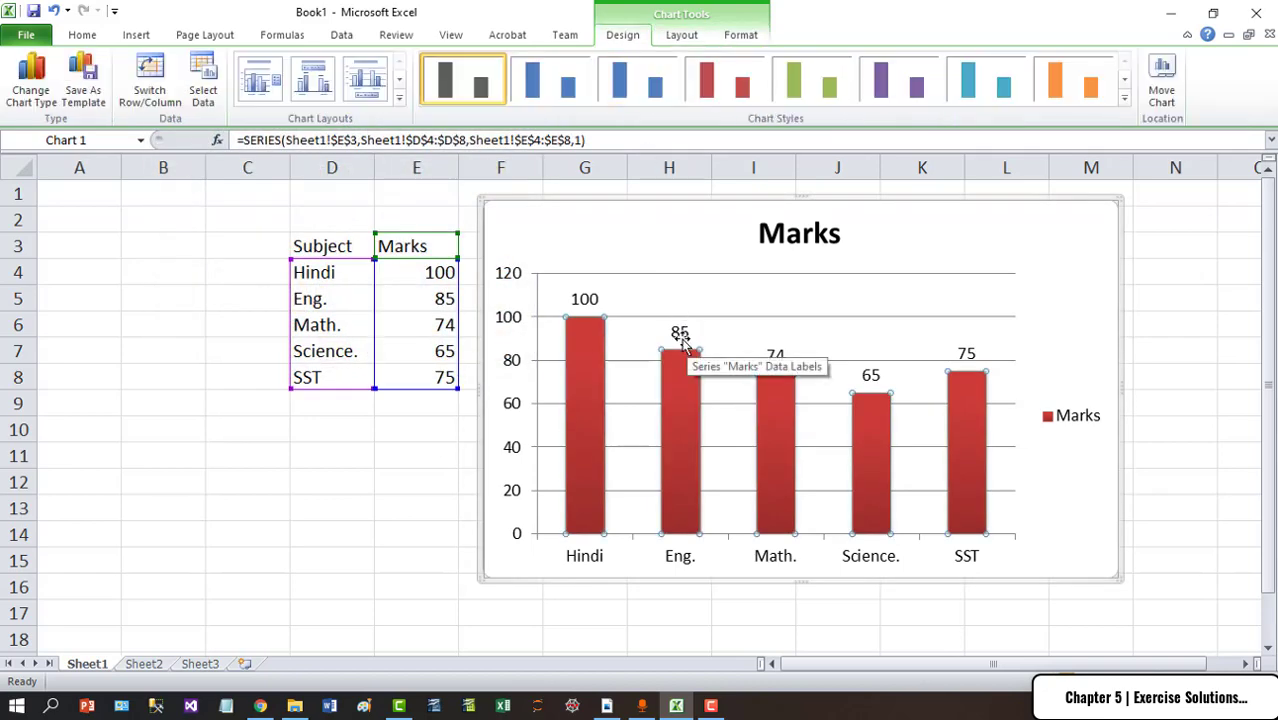
left_click(605, 198)
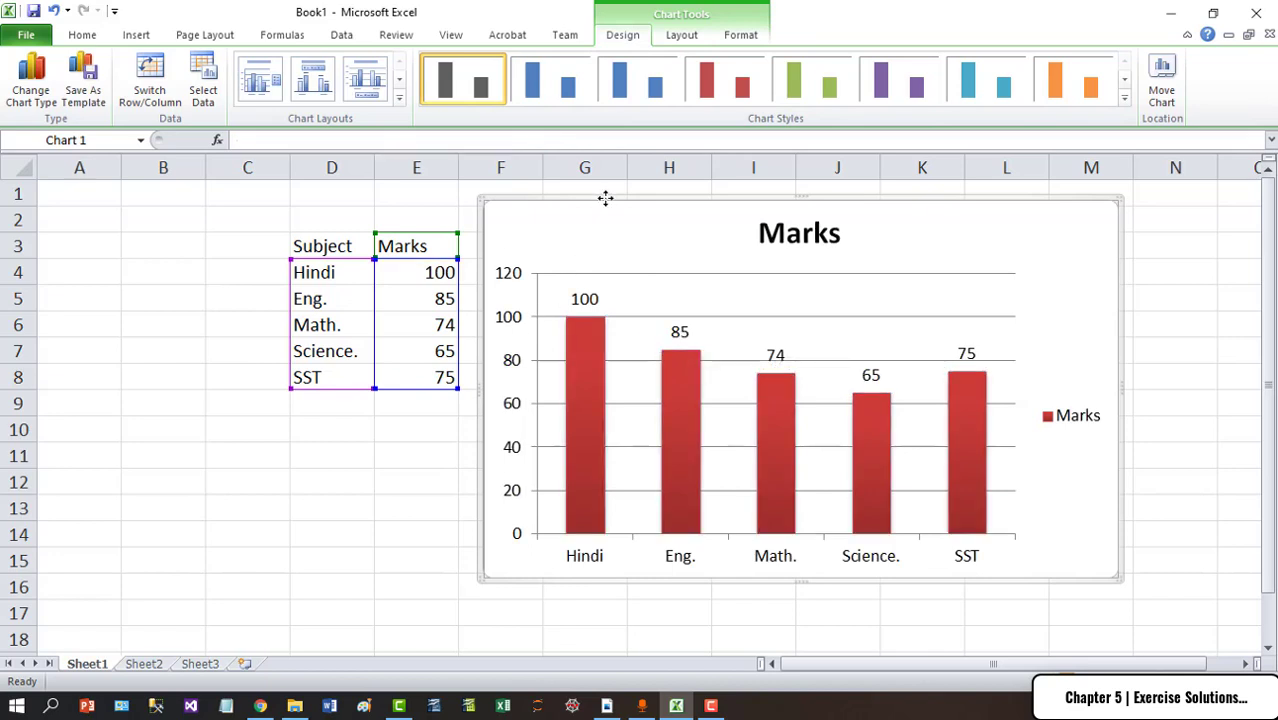
Change the Marks chart into a line chart with markers.
left_click(38, 92)
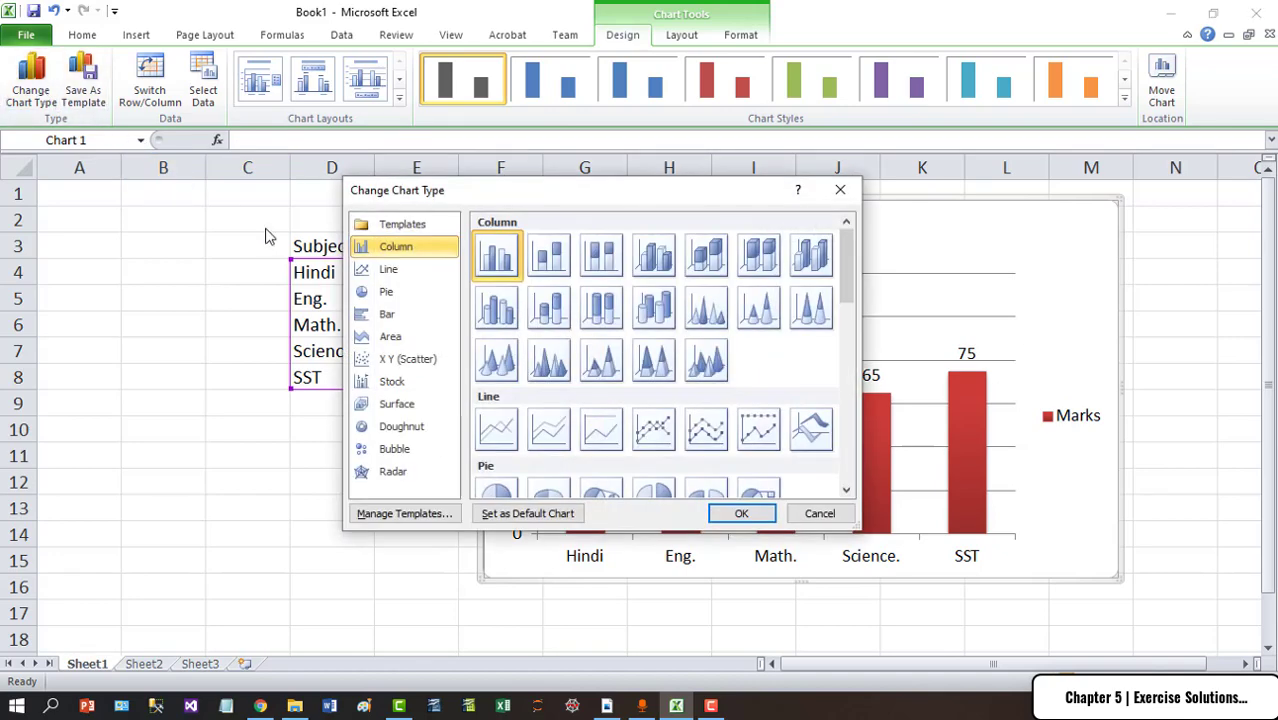
left_click_drag(460, 192, 768, 170)
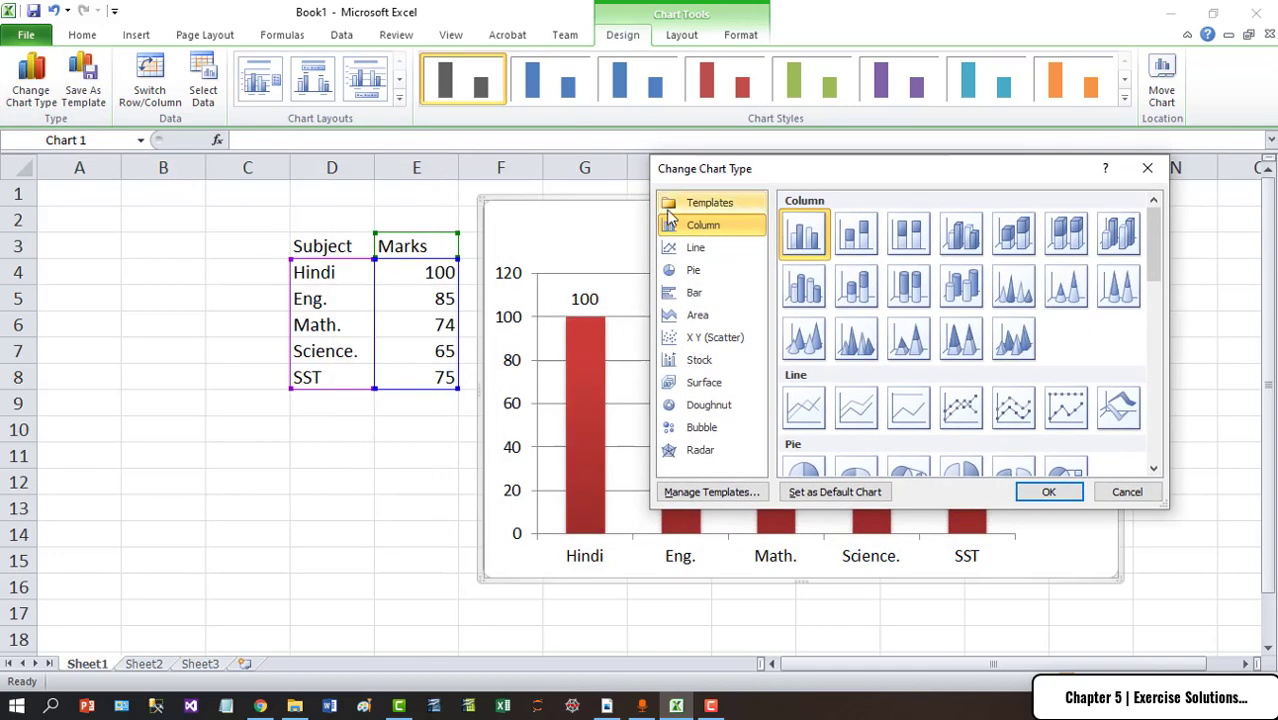
left_click(705, 254)
left_click(1048, 491)
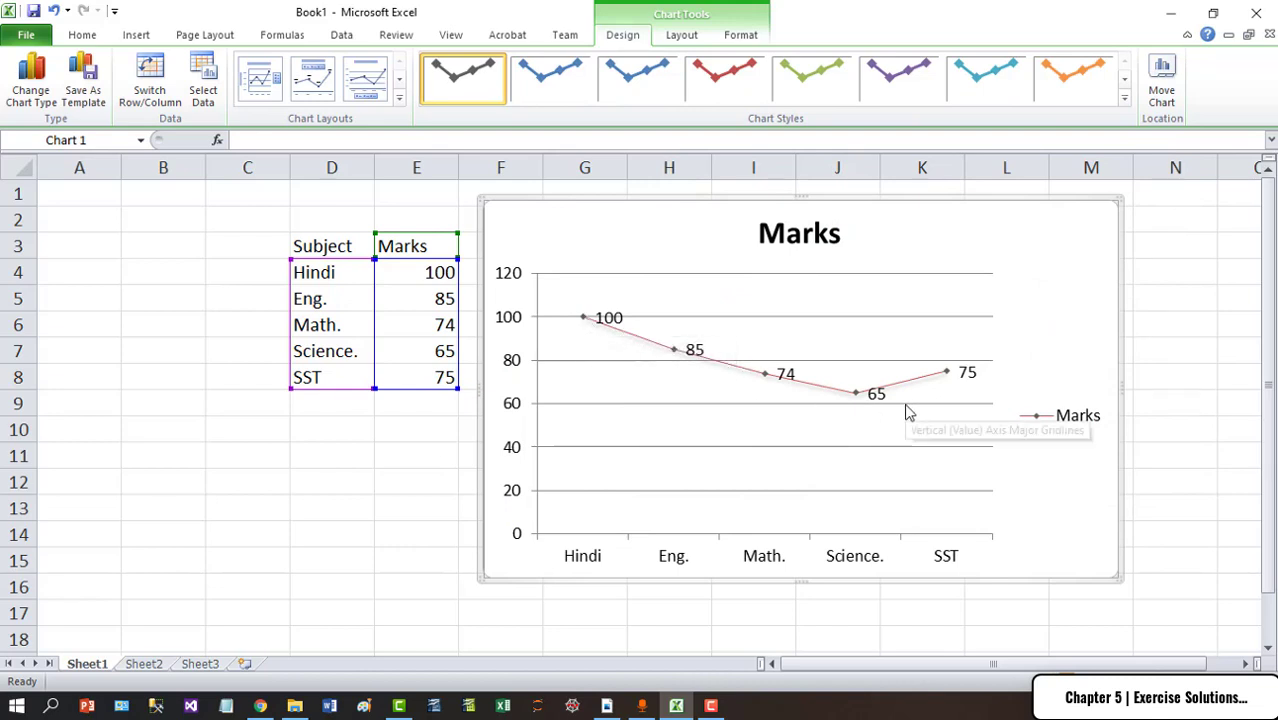
Turn the chart into a plain pie with the multicolour chart style.
left_click(33, 92)
left_click(690, 270)
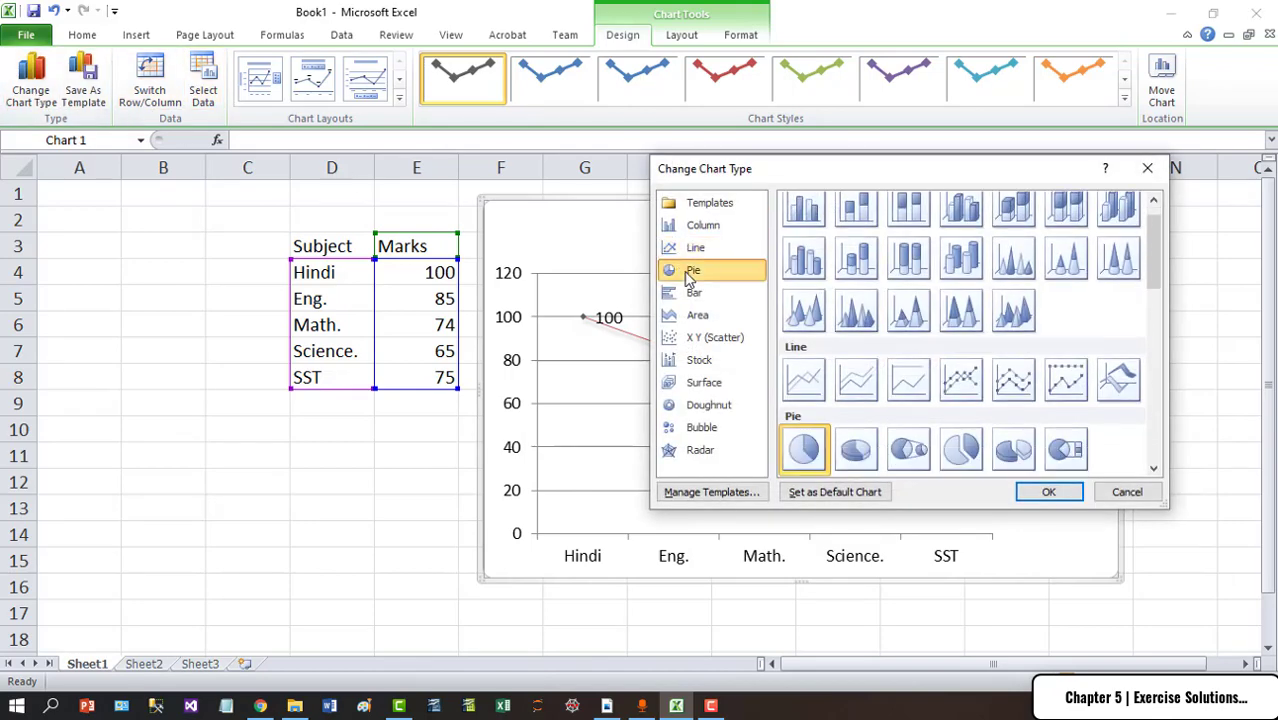
left_click(1048, 492)
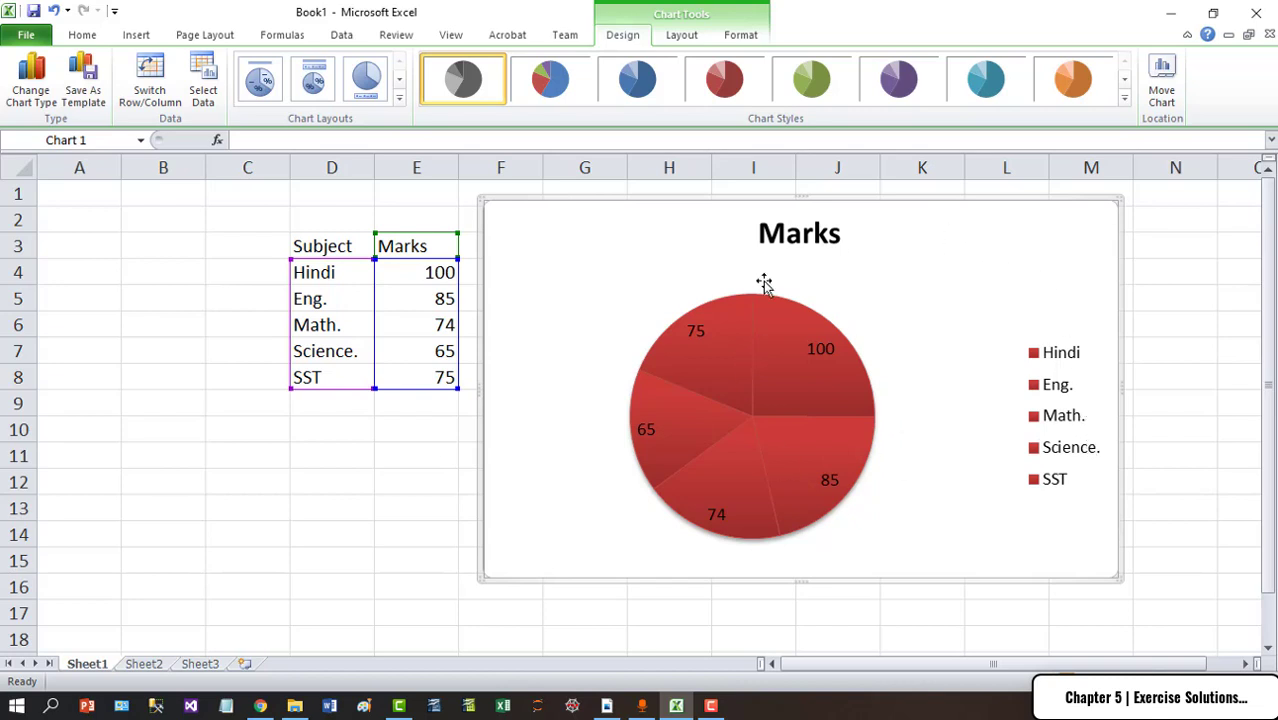
mouse_move(829, 377)
left_click(557, 97)
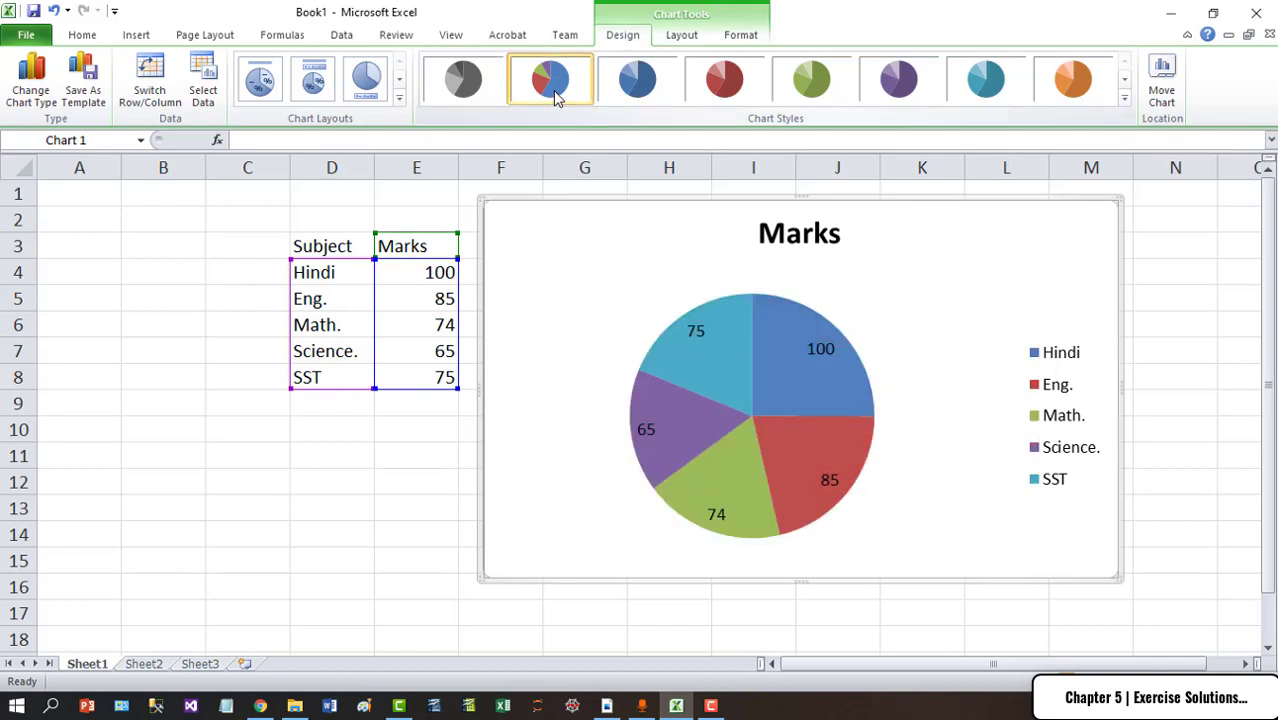
left_click(31, 82)
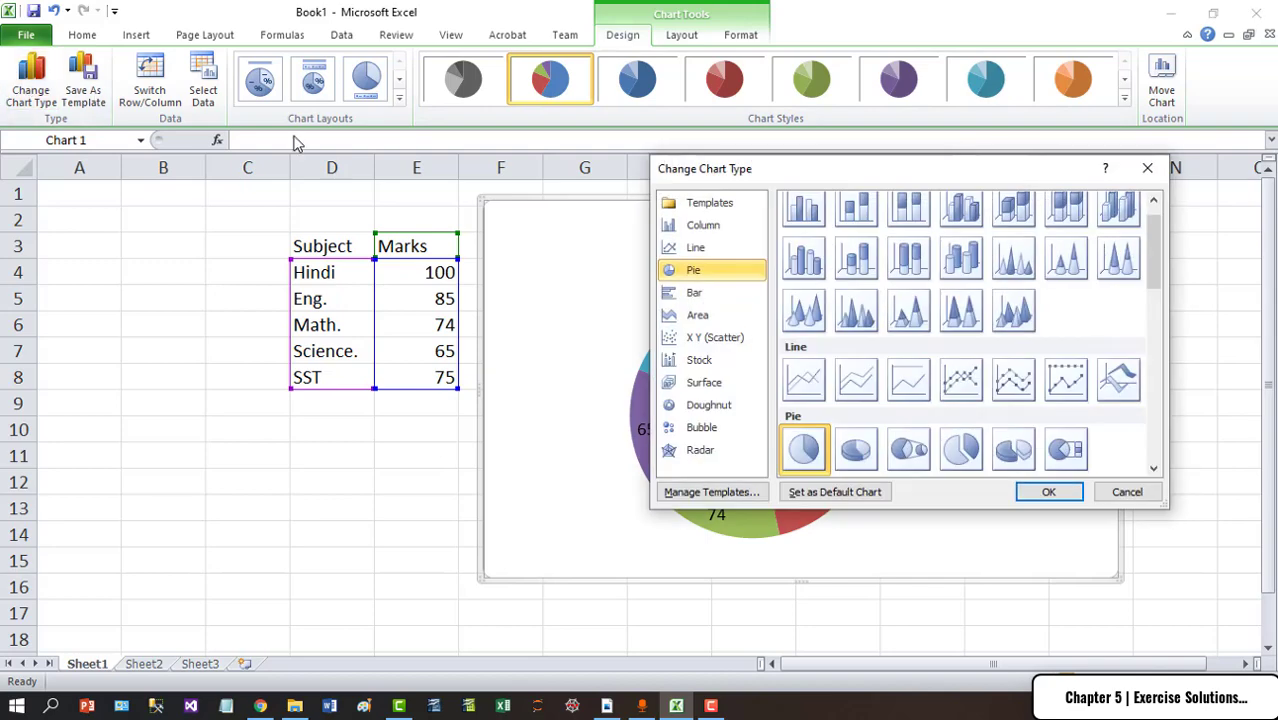
Convert the Marks pie chart to a bar chart, then to an area chart.
left_click(694, 292)
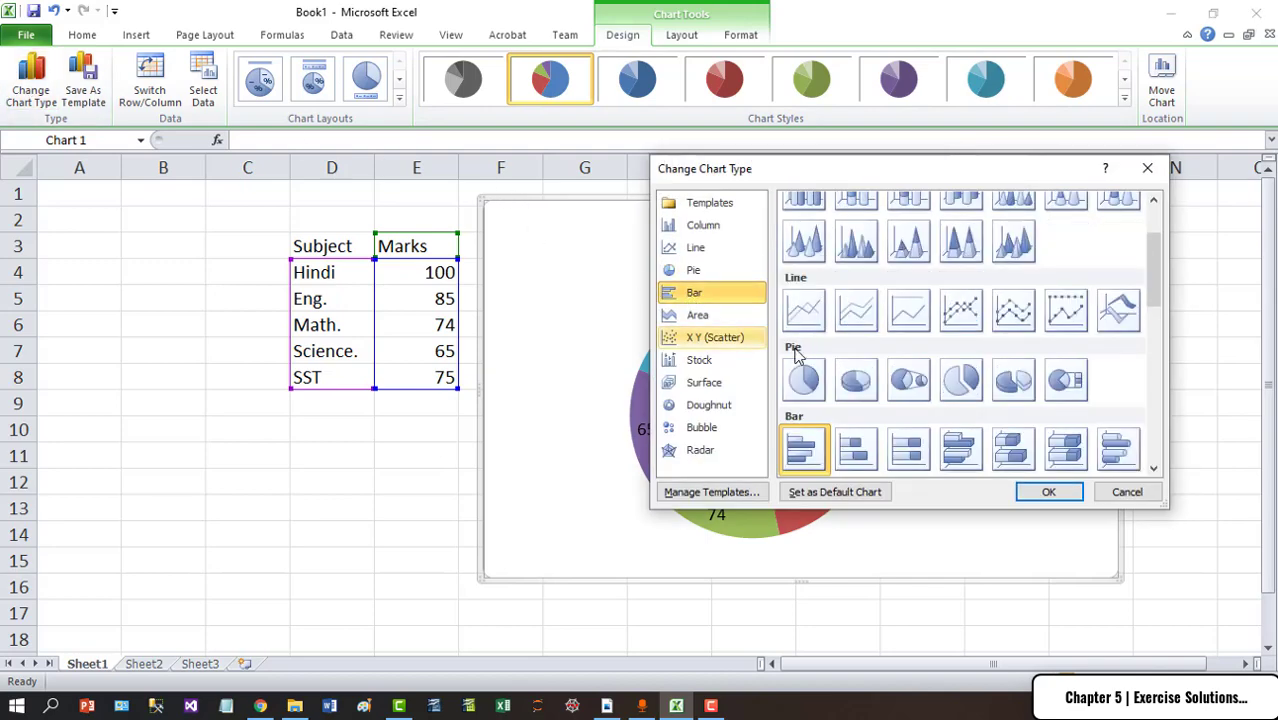
left_click(1038, 491)
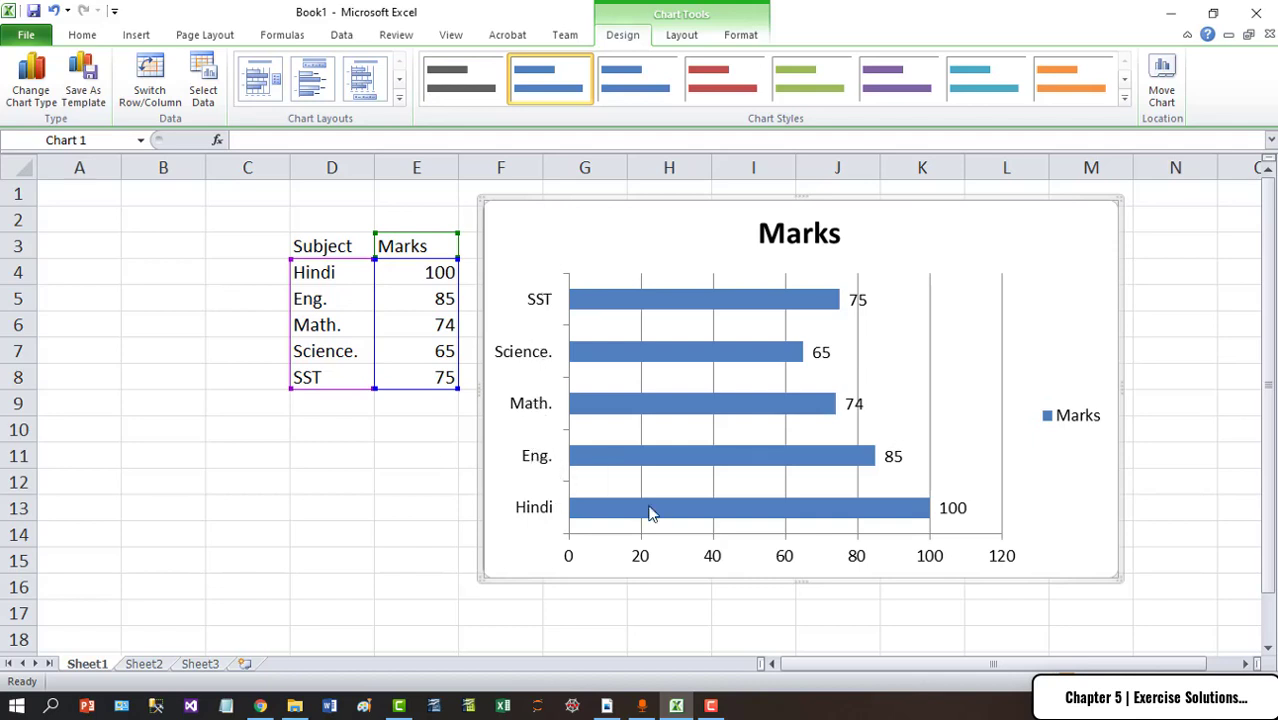
left_click(31, 85)
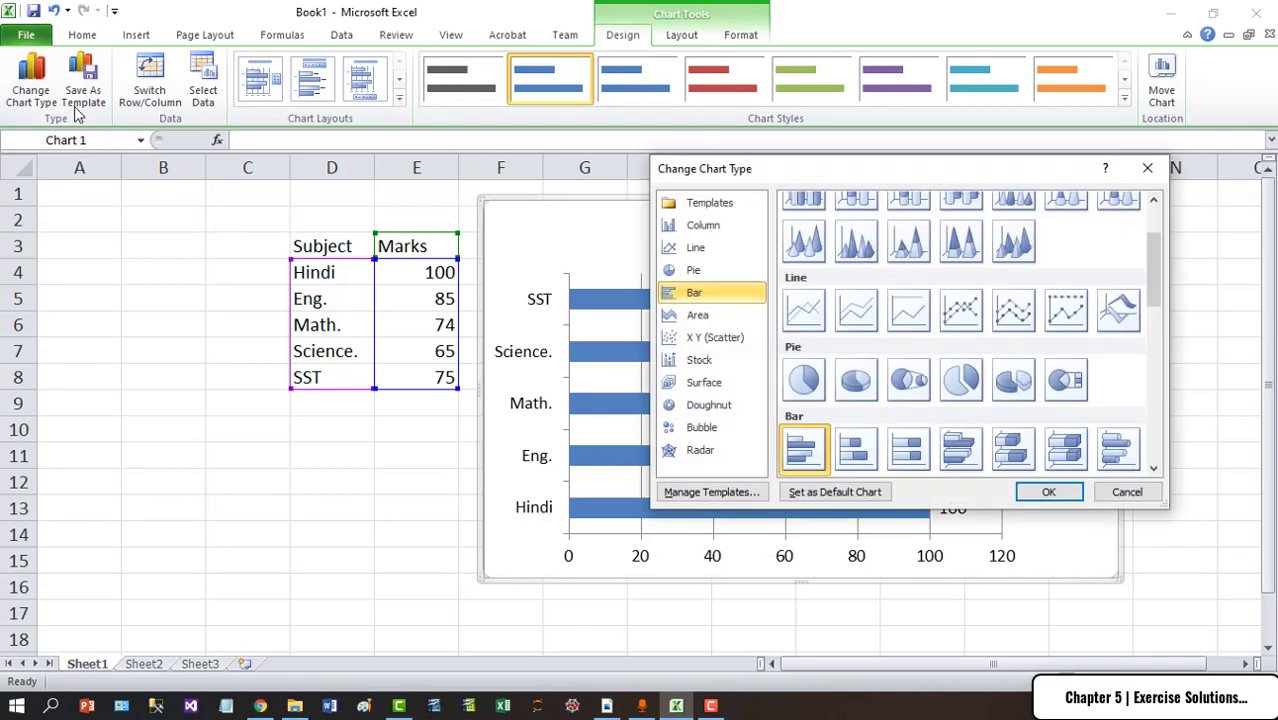
left_click(699, 318)
left_click(1045, 491)
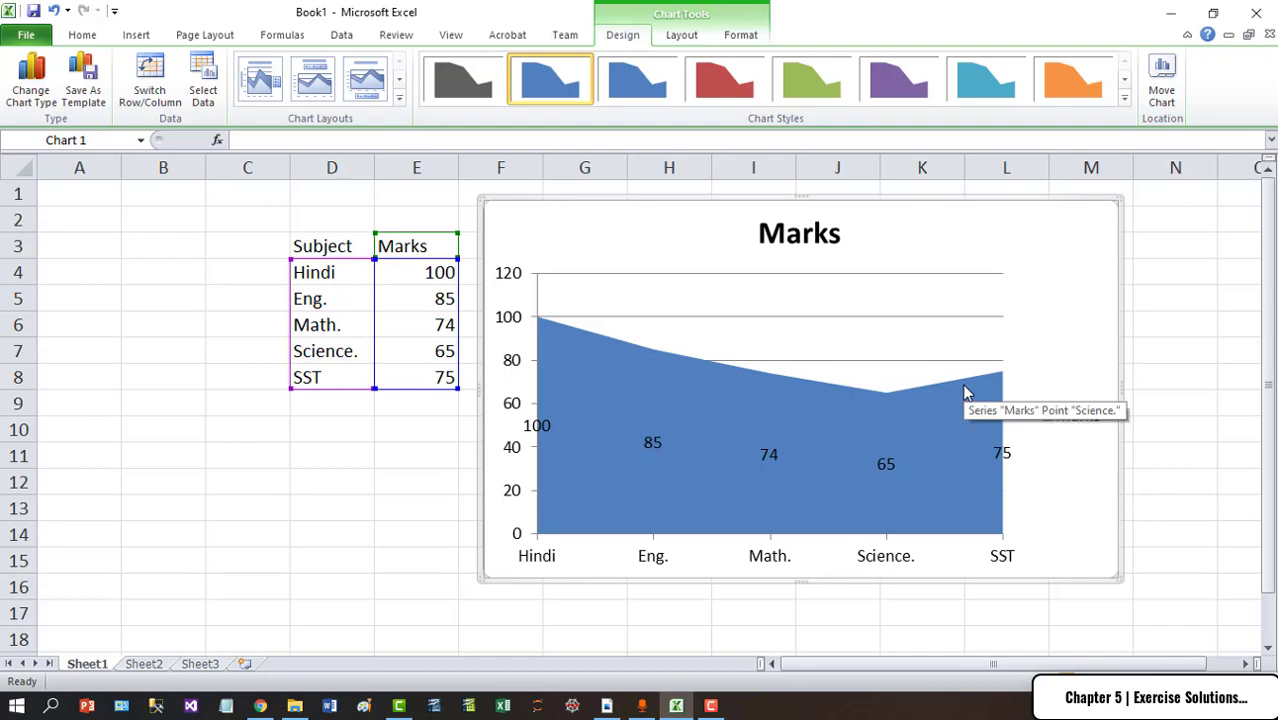
Change the area chart to an XY scatter plotting the five marks as labelled points.
left_click(31, 90)
left_click(714, 337)
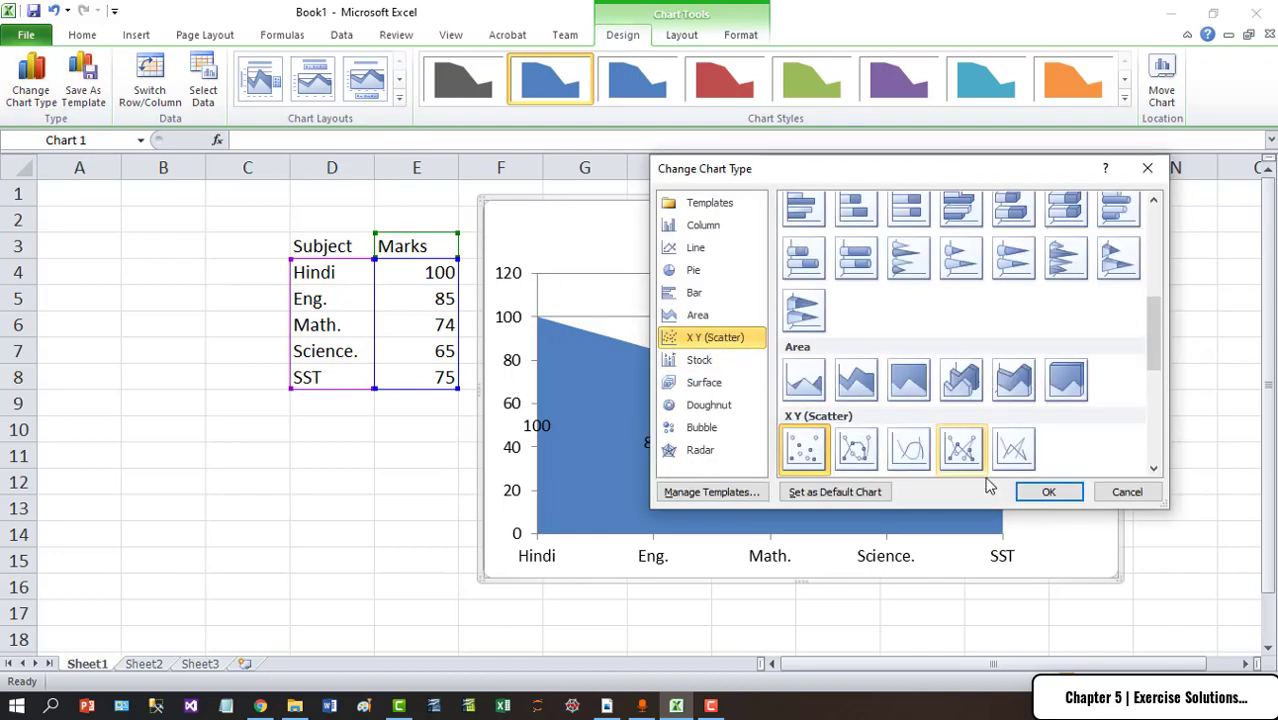
left_click(1048, 493)
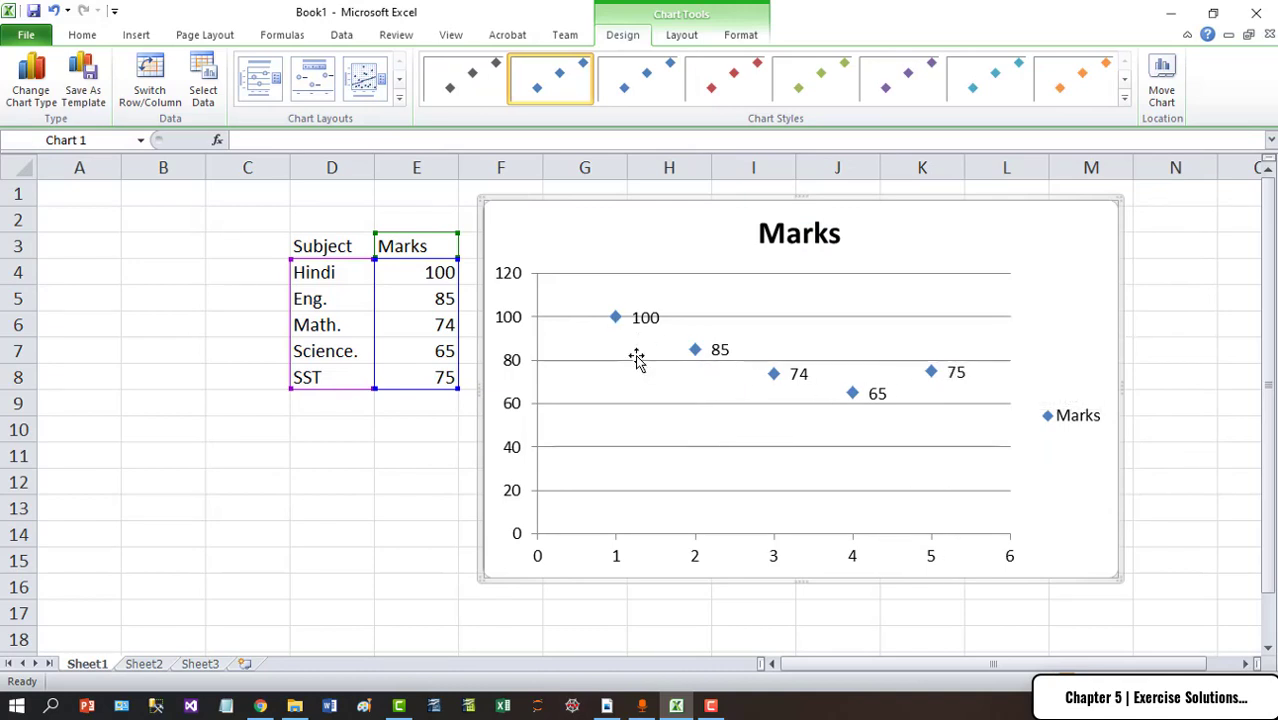
mouse_move(617, 327)
mouse_move(779, 377)
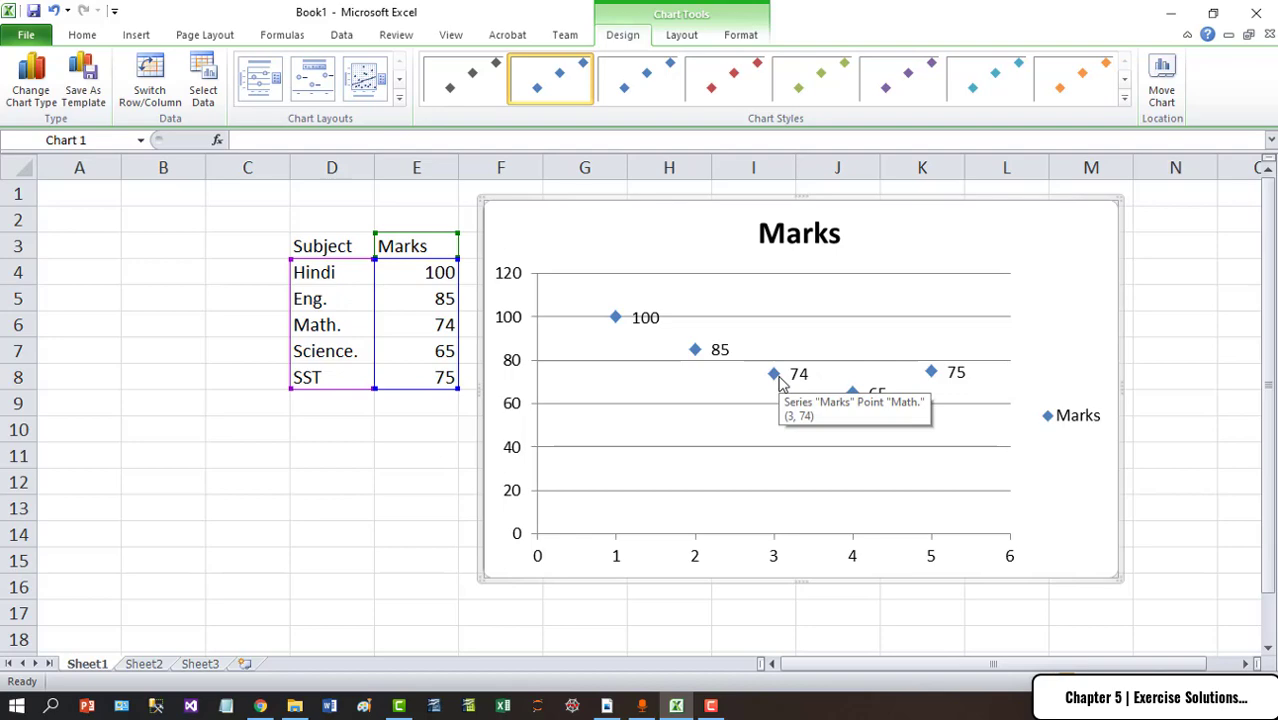
Attempt a surface chart, dismiss the two-series warning, then make the Marks chart a doughnut.
left_click(31, 78)
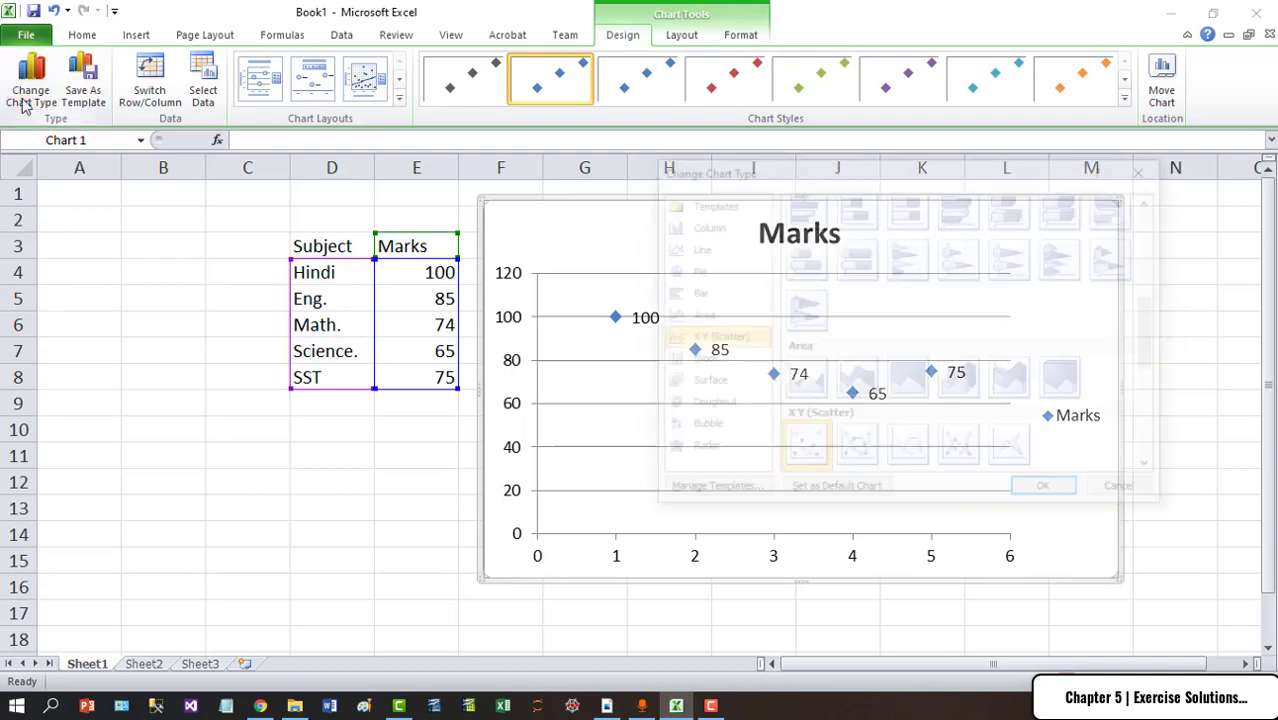
left_click(716, 383)
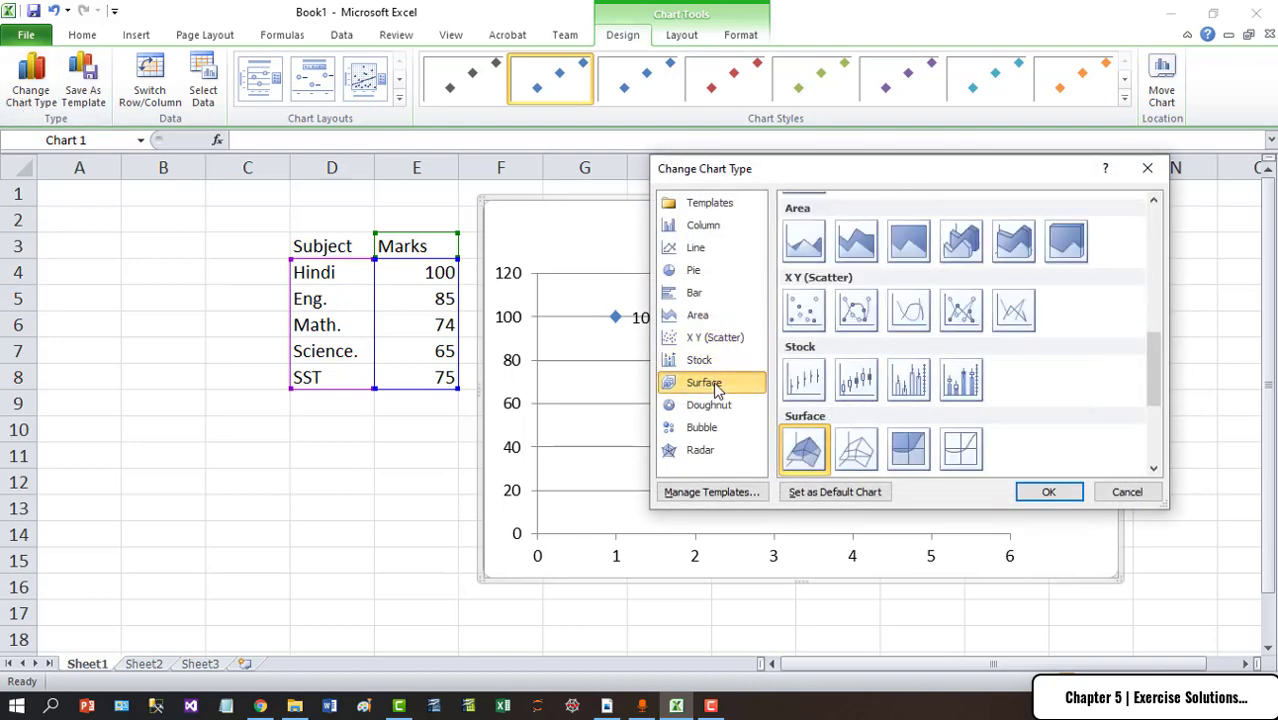
left_click(1048, 491)
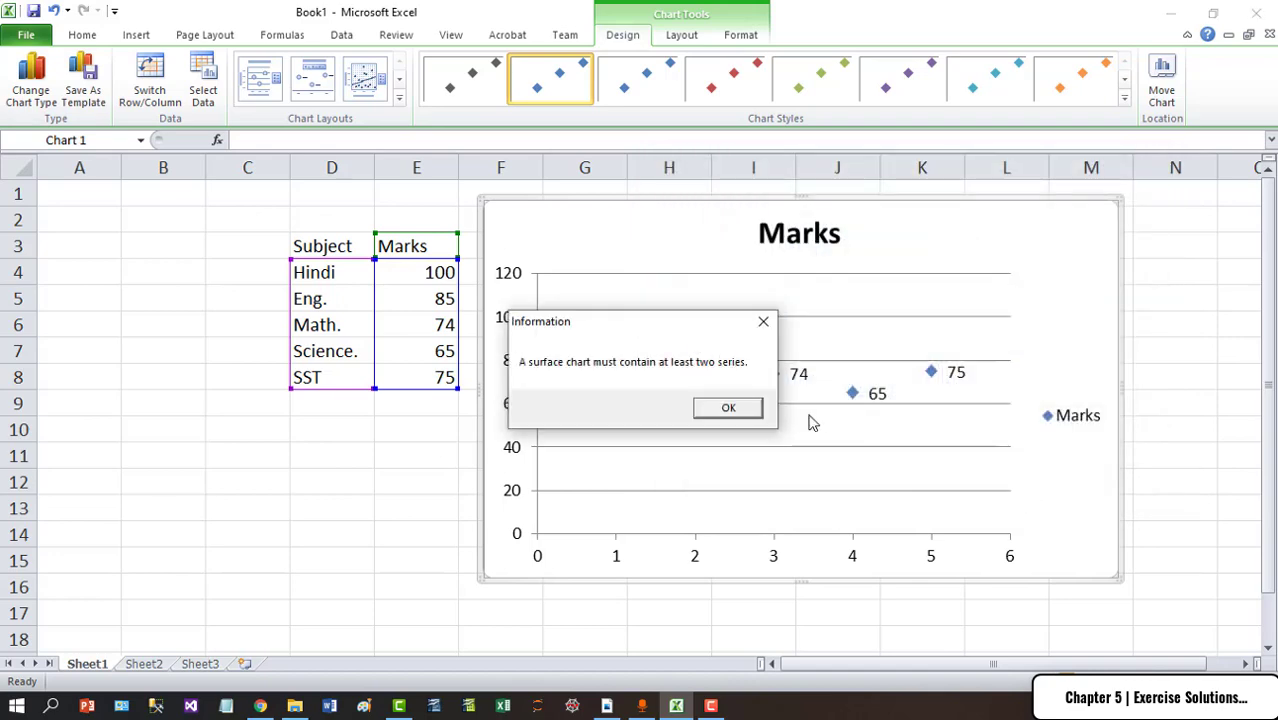
left_click(741, 409)
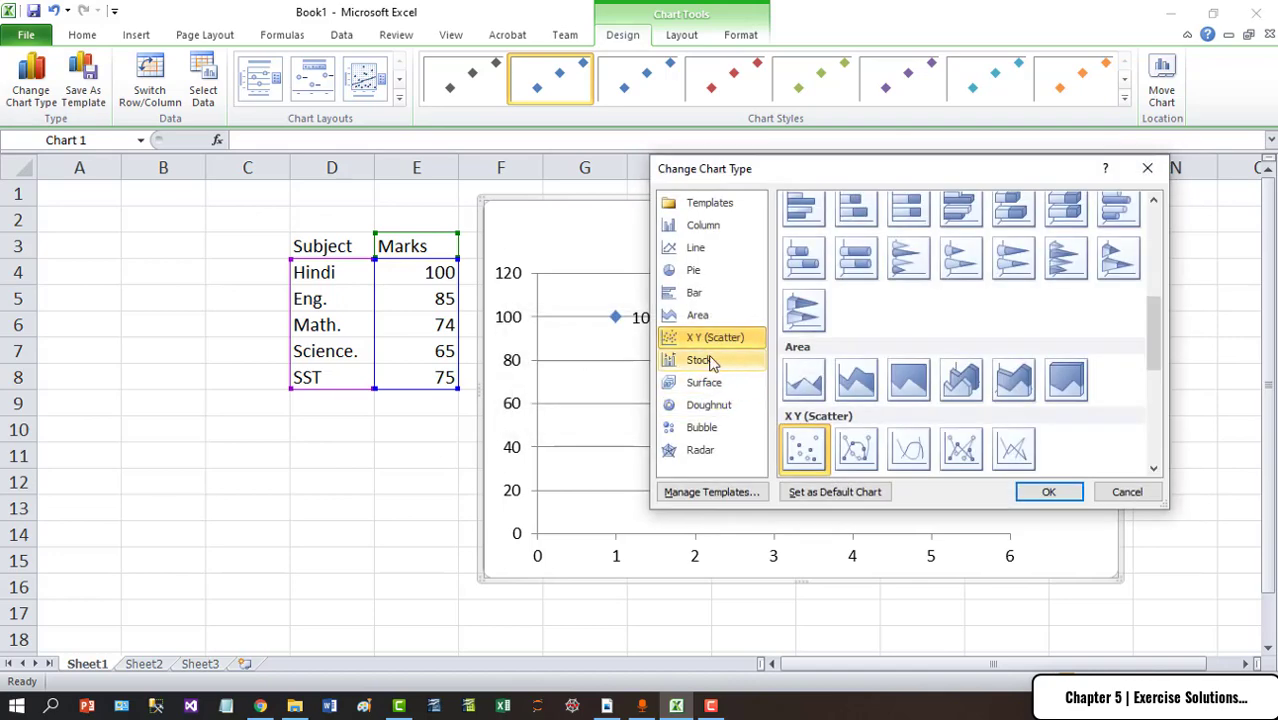
left_click(712, 405)
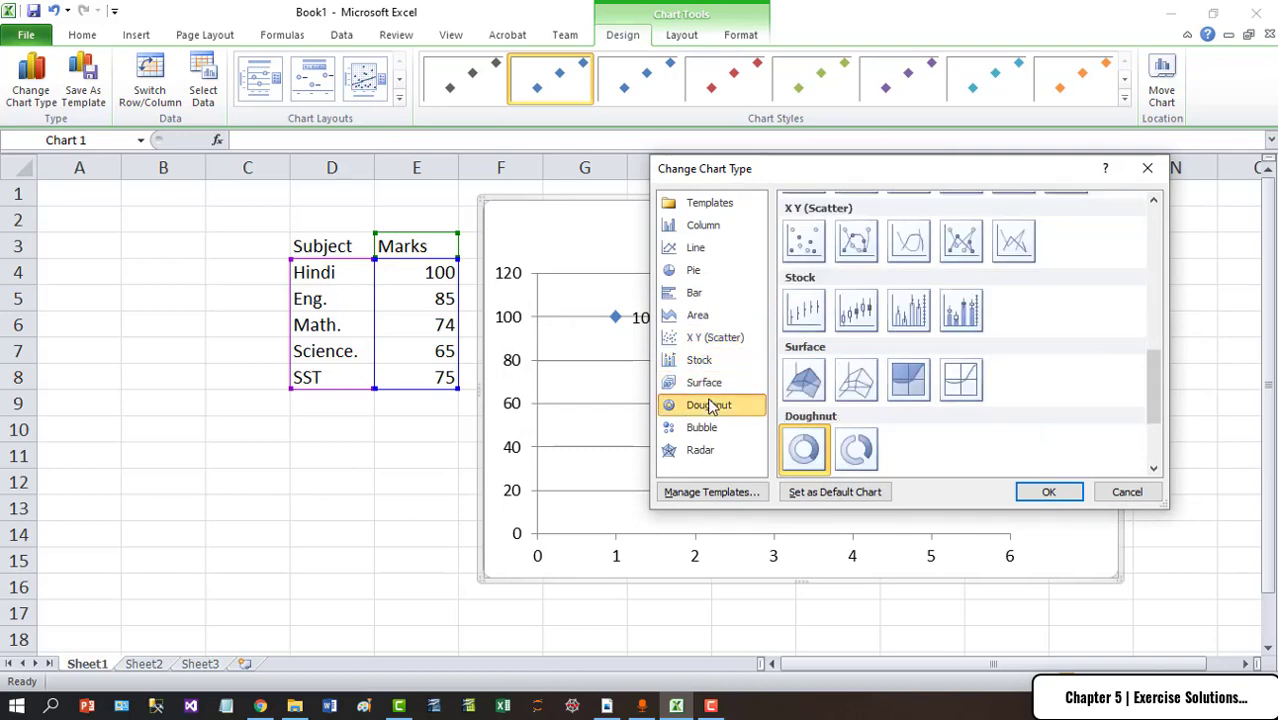
left_click(1048, 491)
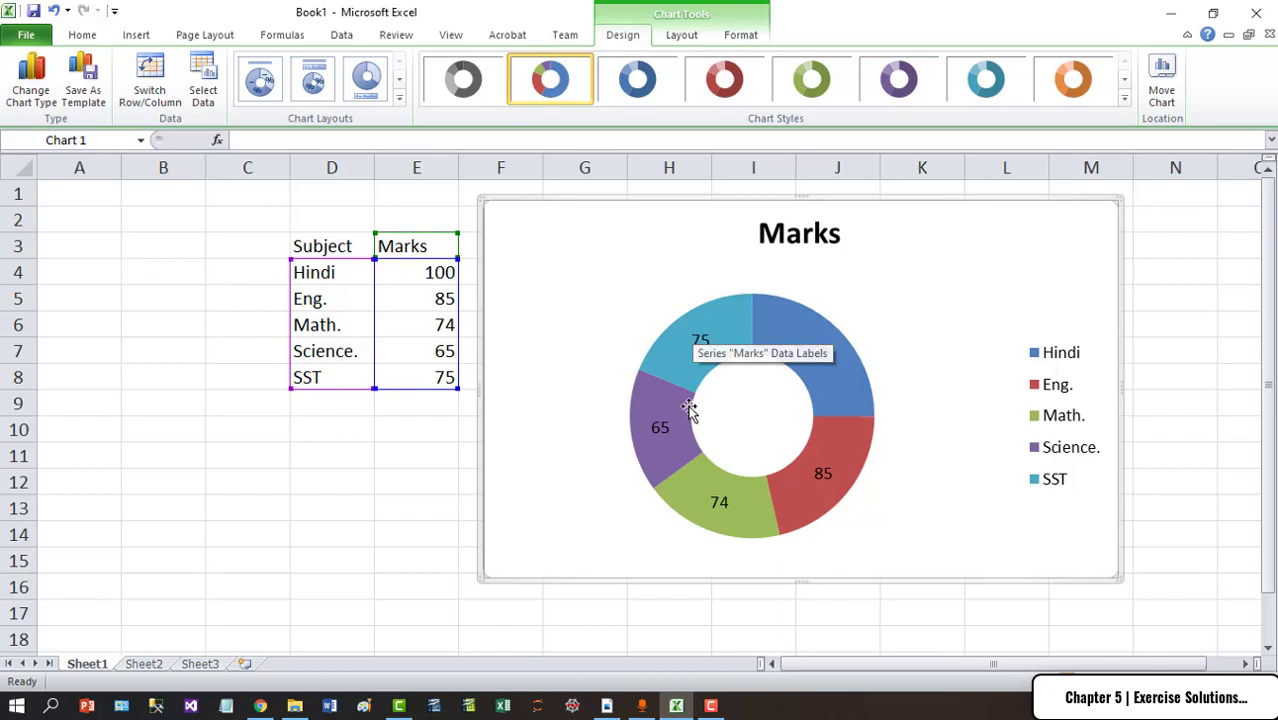
Return to Class 7.pdf and scroll down to the Surface Chart section and Key Points summary.
left_click(607, 706)
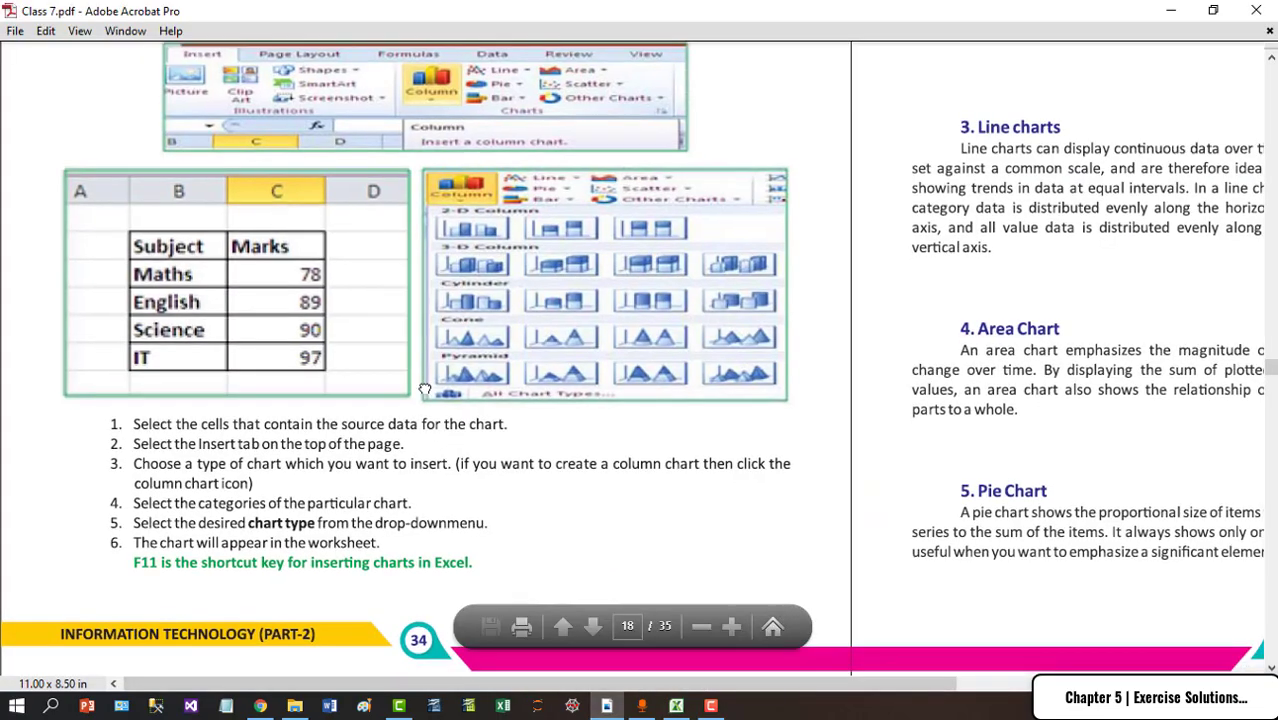
scroll(454, 463, "down", 3)
scroll(735, 454, "right", 2)
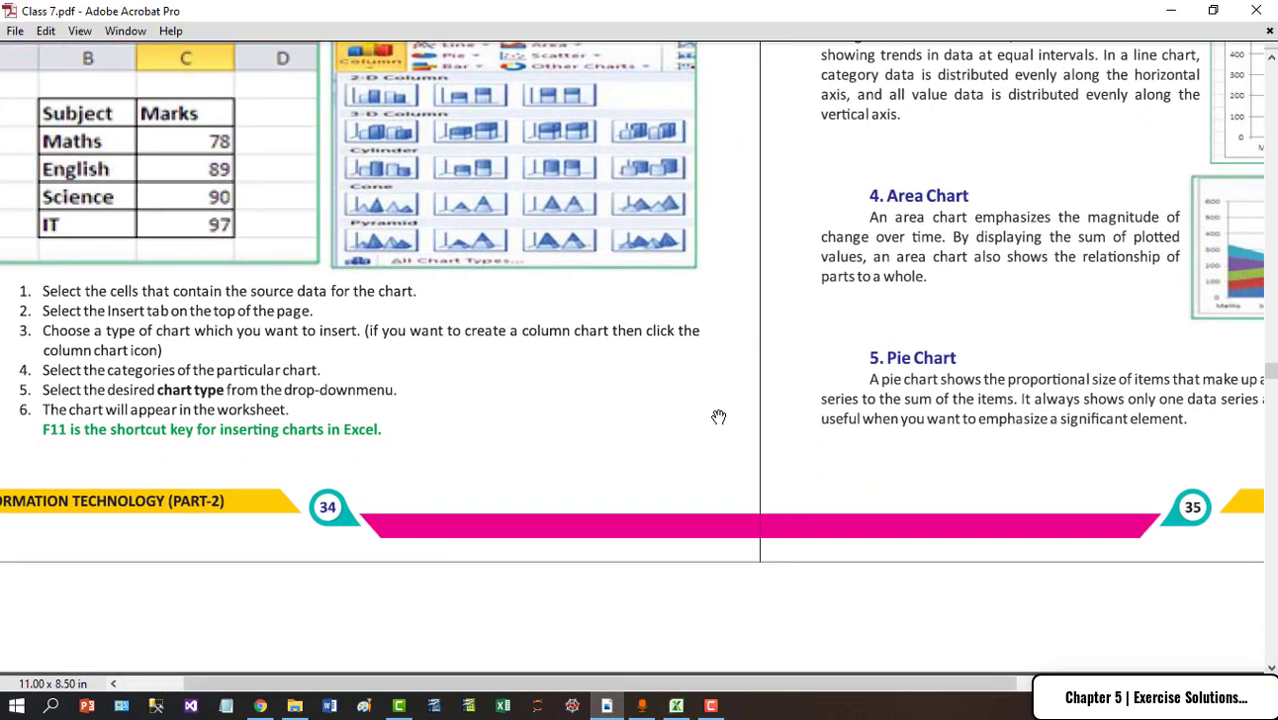
scroll(719, 416, "down", 5)
scroll(533, 467, "down", 2)
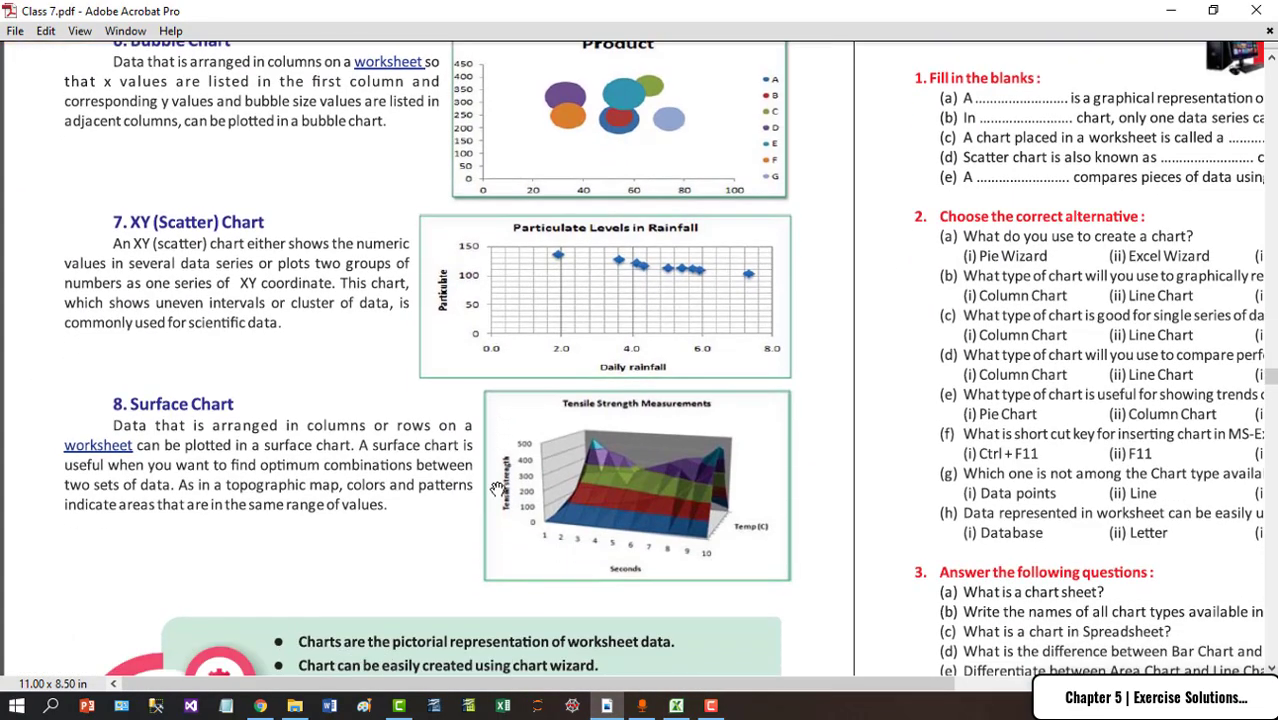
scroll(500, 462, "down", 1)
scroll(460, 455, "down", 1)
scroll(406, 447, "down", 2)
scroll(406, 447, "down", 1)
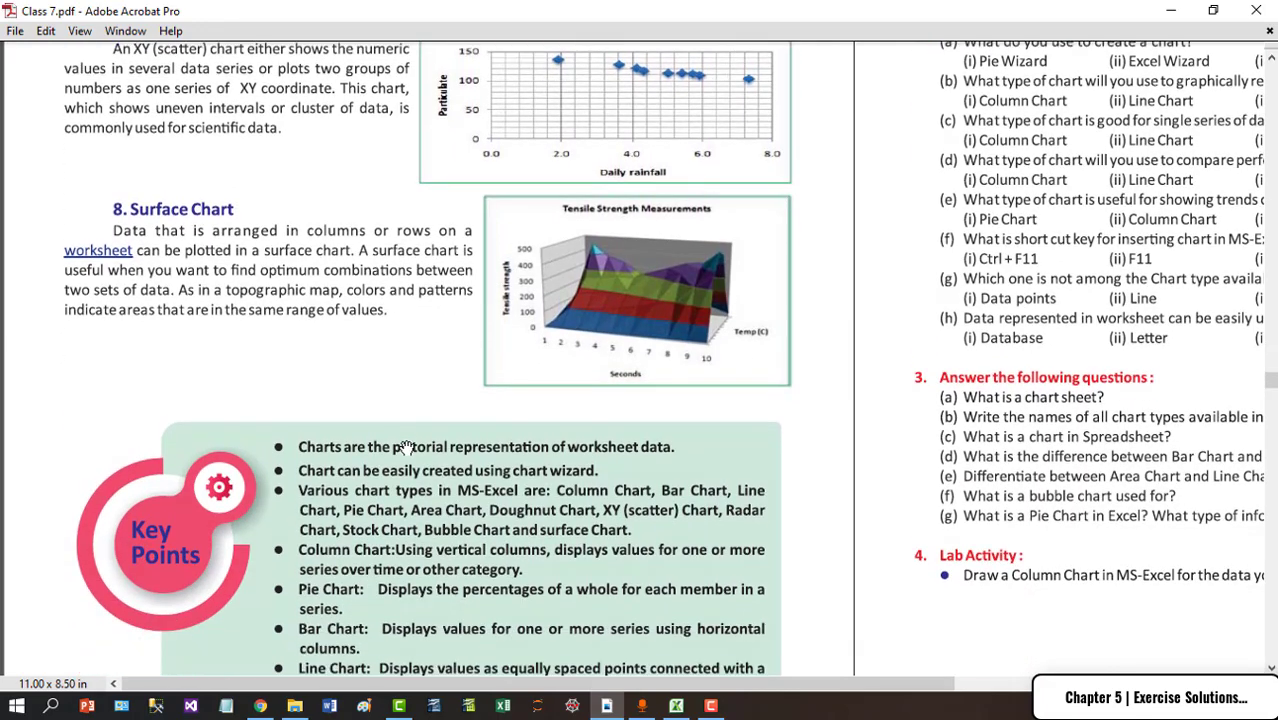
scroll(410, 440, "down", 1)
scroll(417, 411, "down", 2)
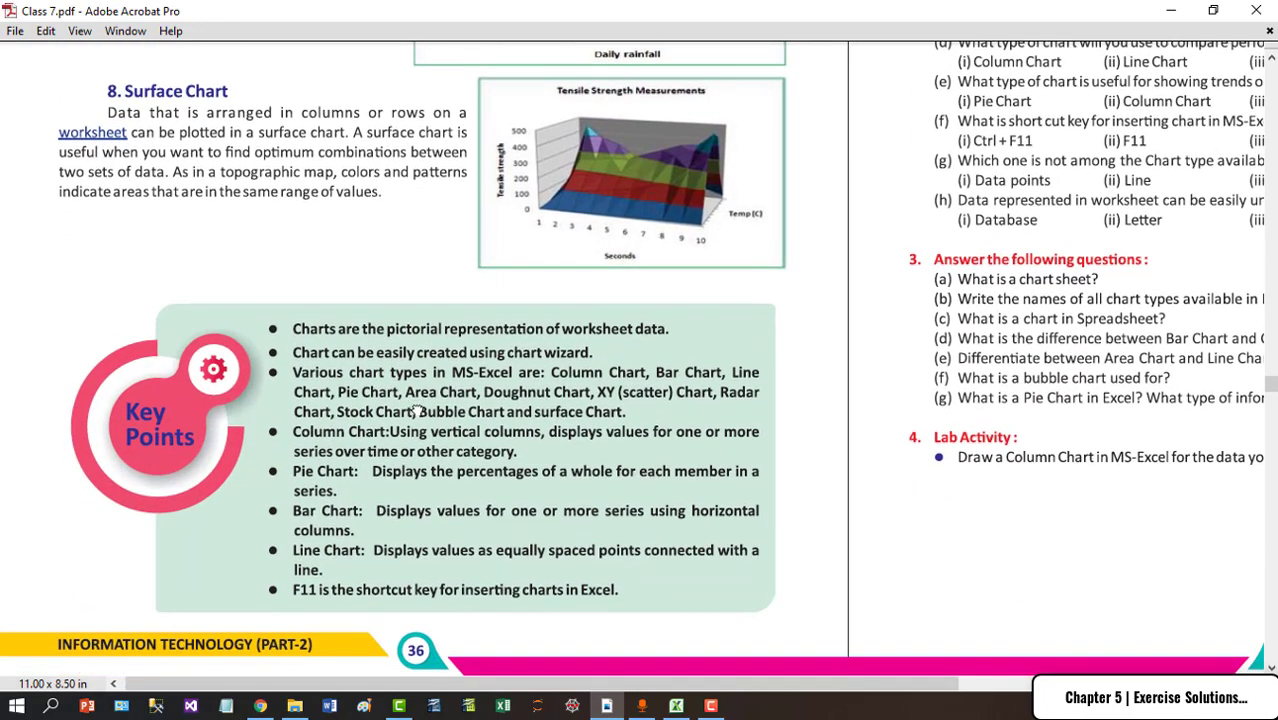
scroll(420, 411, "up", 1)
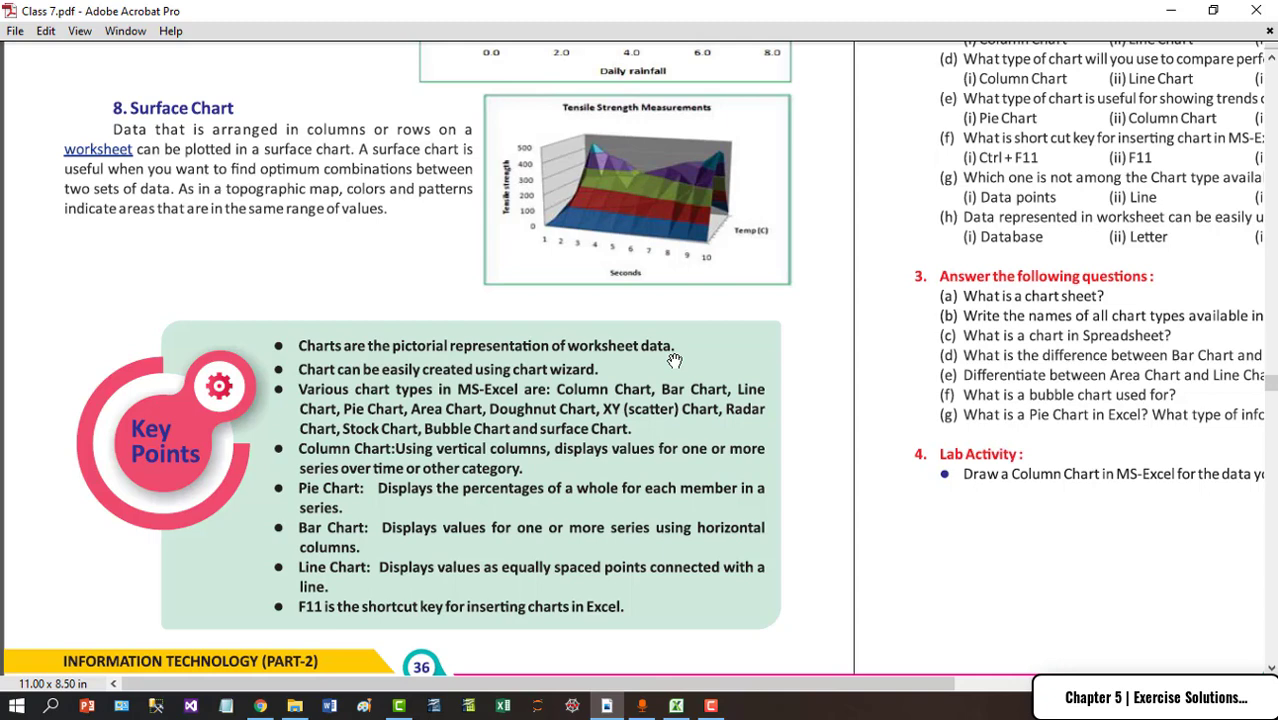
Scroll Class 7.pdf back up to the Chapter 06 opening and its Introduction.
scroll(408, 365, "up", 2)
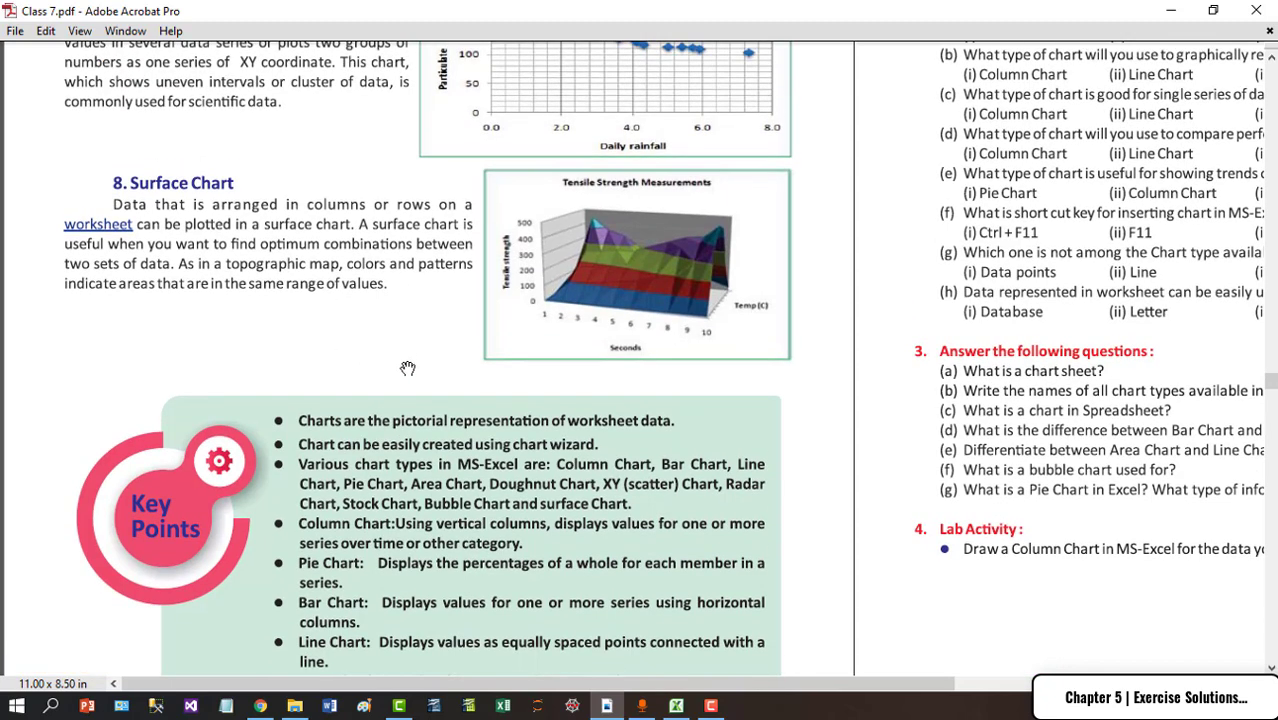
scroll(408, 393, "up", 3)
scroll(405, 390, "up", 2)
scroll(405, 390, "up", 2)
scroll(400, 385, "up", 2)
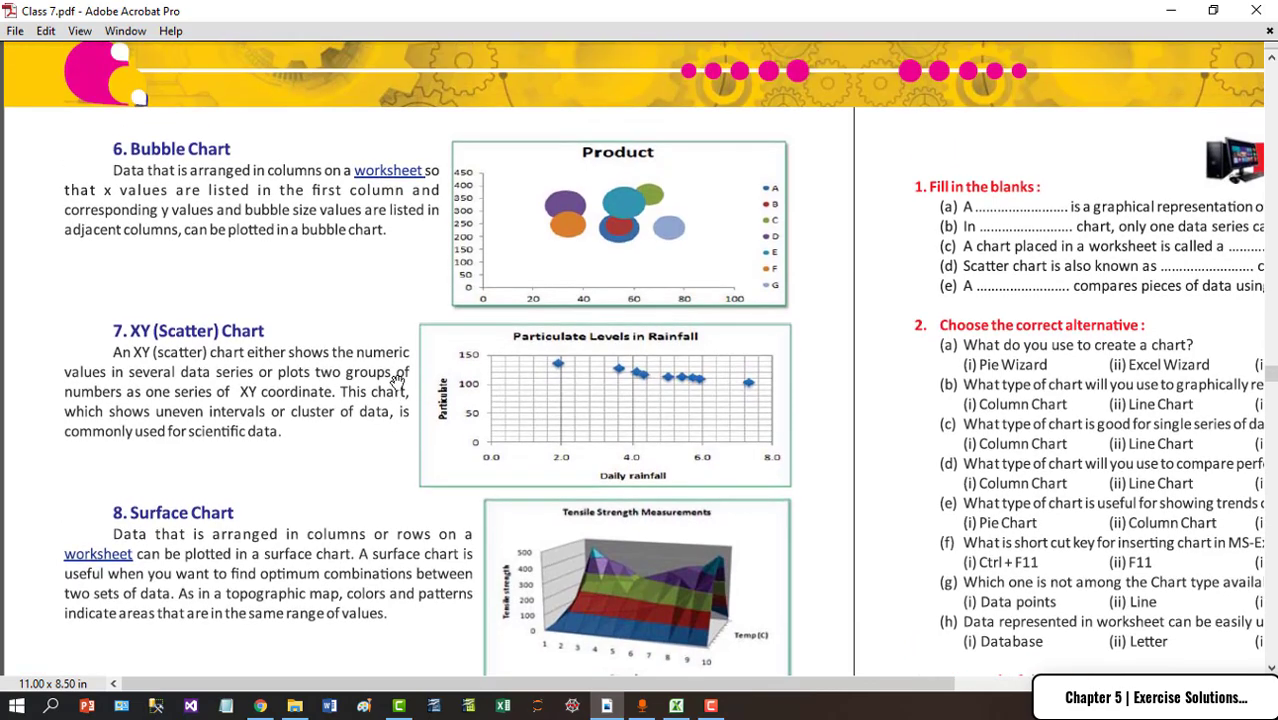
scroll(396, 379, "up", 3)
scroll(397, 383, "up", 10)
scroll(397, 383, "up", 2)
scroll(397, 383, "up", 2)
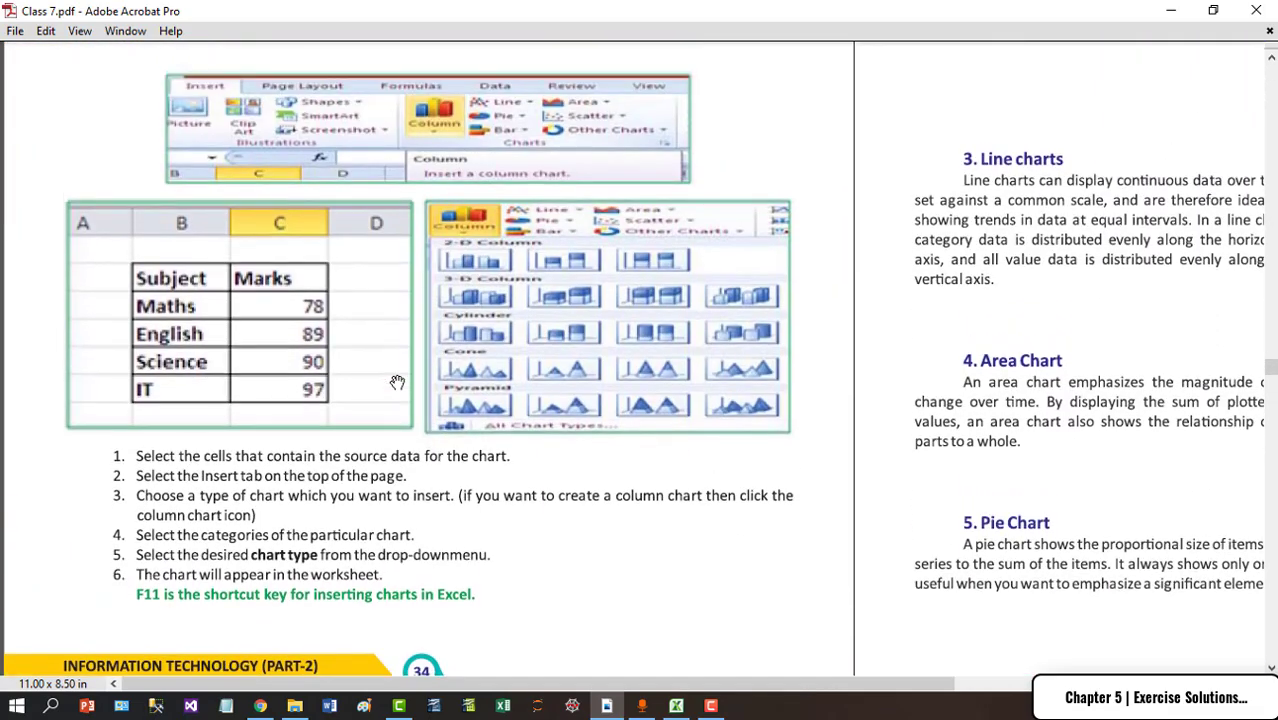
scroll(397, 383, "up", 3)
scroll(397, 383, "up", 2)
scroll(397, 383, "up", 2)
scroll(397, 383, "up", 2)
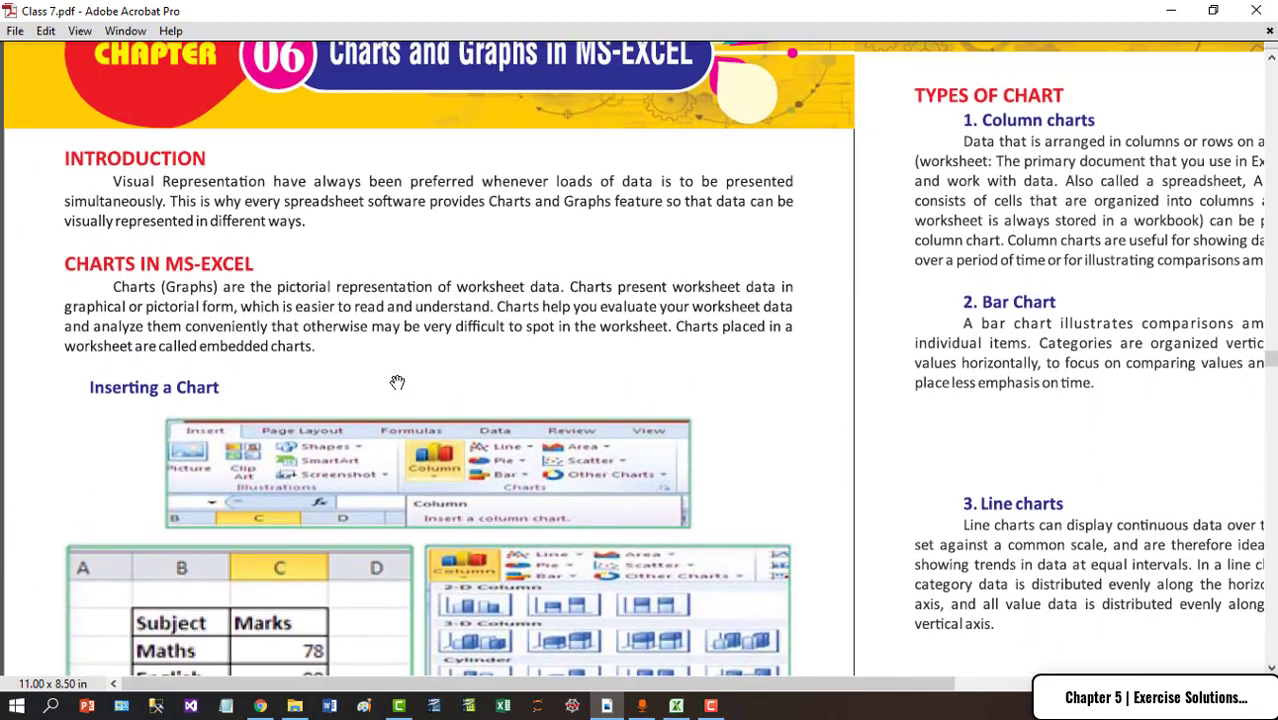
scroll(397, 383, "up", 2)
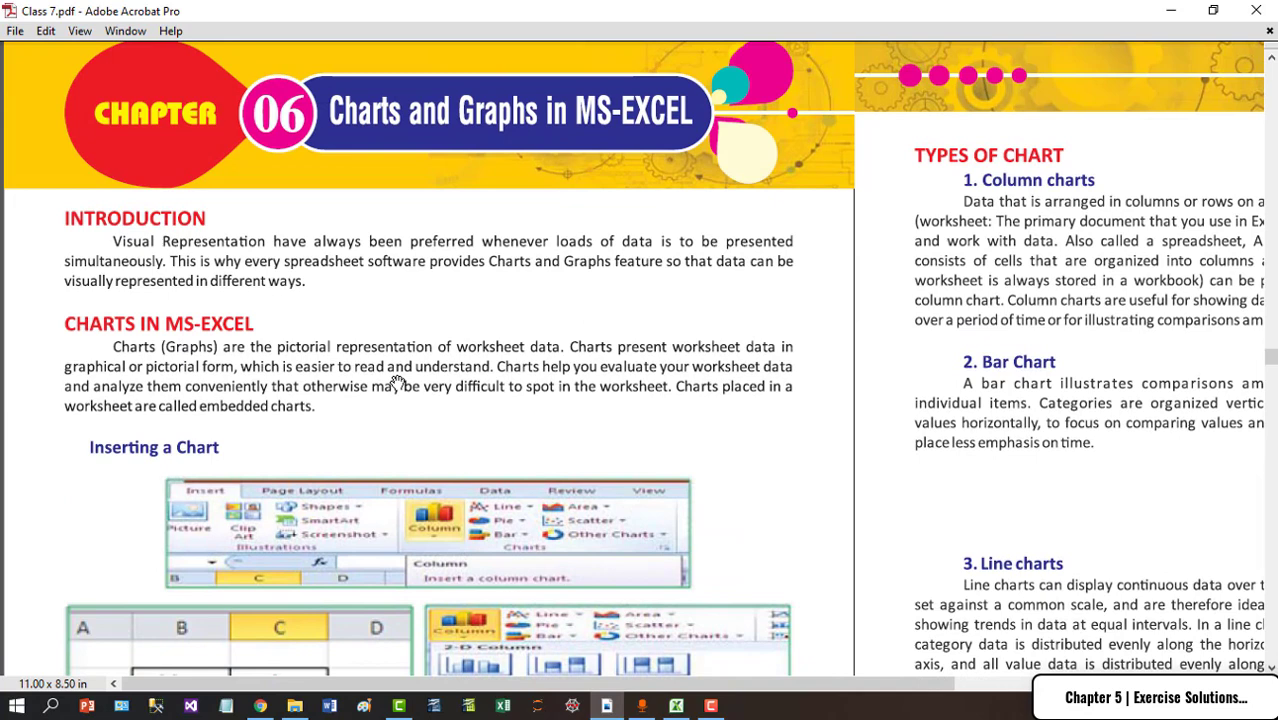